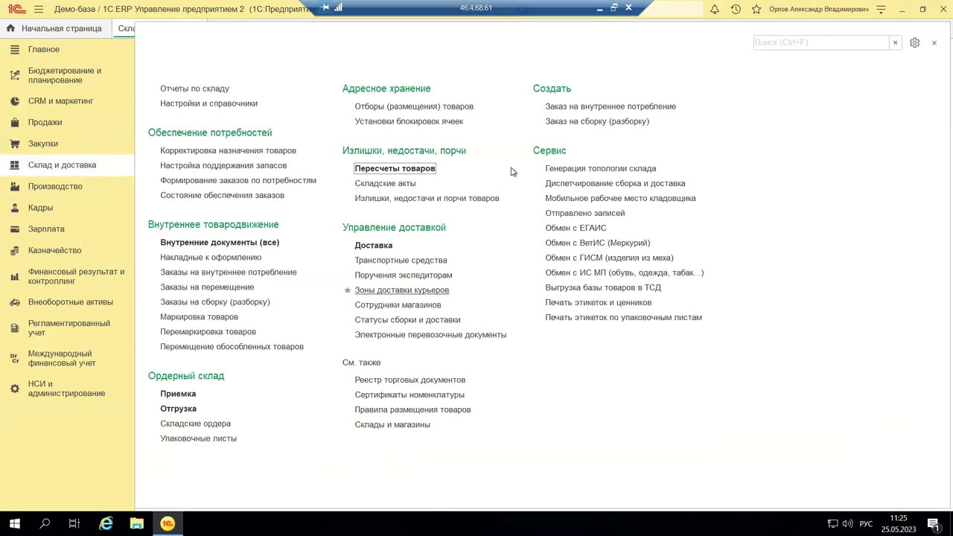
Step: Switch from the remote session to the local БП мое ИП base and create a new Инвентаризация товаров document
{"action": "left_click", "coordinate": [599, 9]}
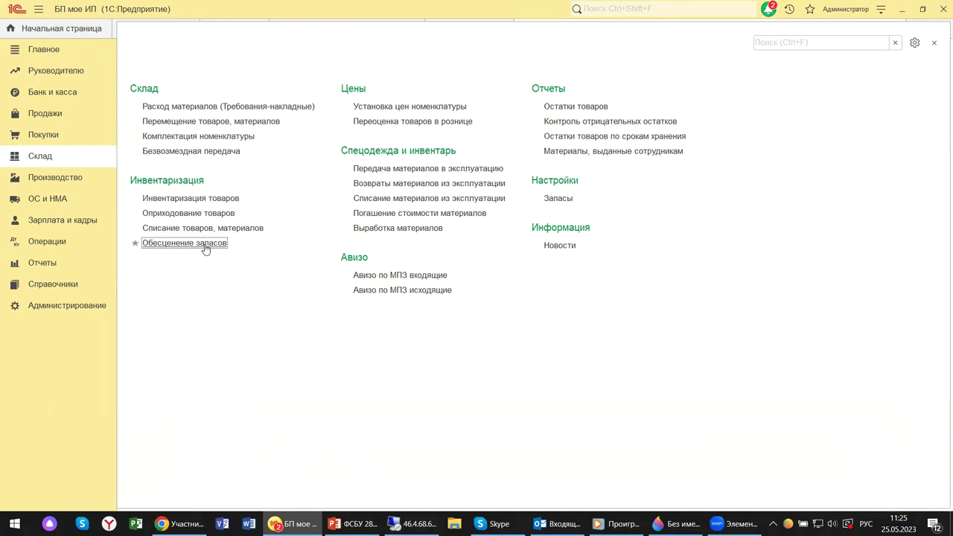
{"action": "left_click", "coordinate": [176, 197]}
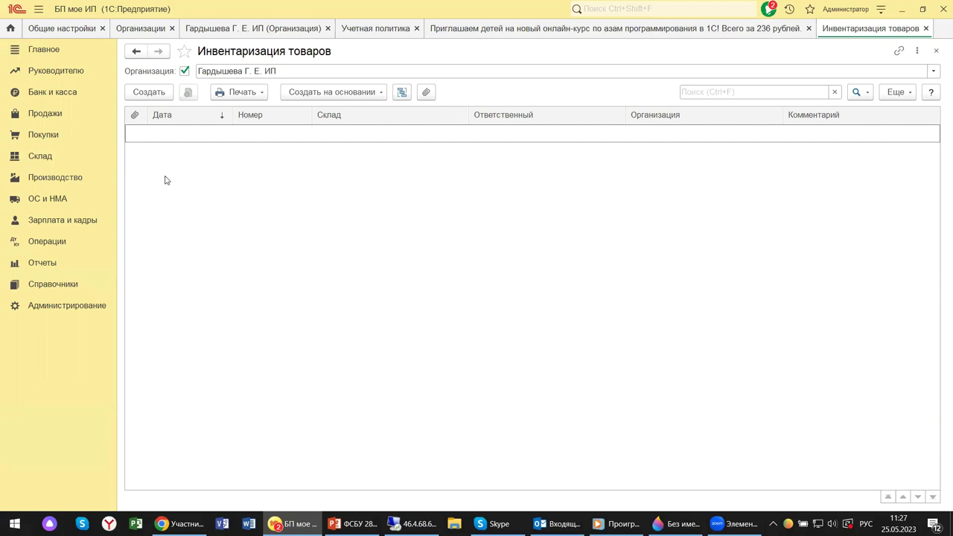
{"action": "left_click", "coordinate": [47, 158]}
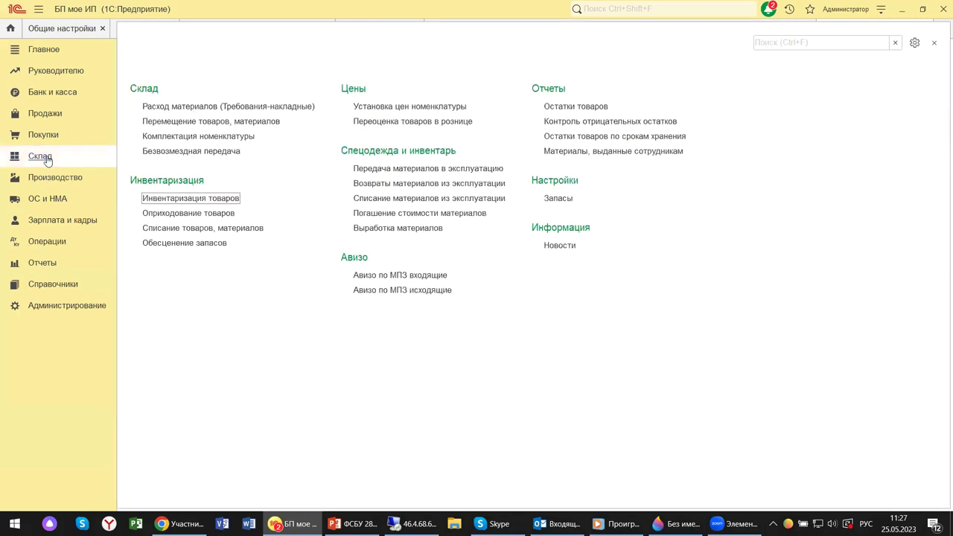
{"action": "left_click", "coordinate": [192, 200]}
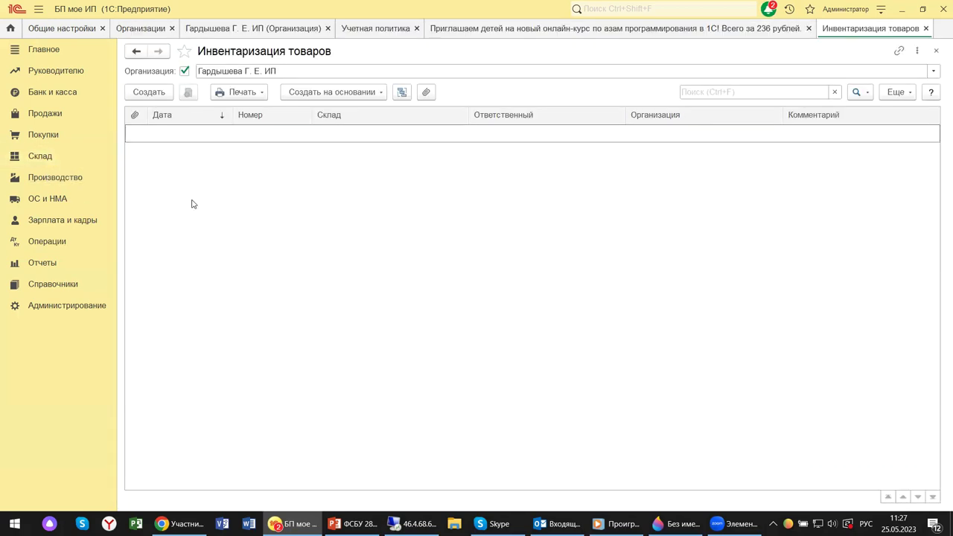
{"action": "left_click", "coordinate": [159, 95]}
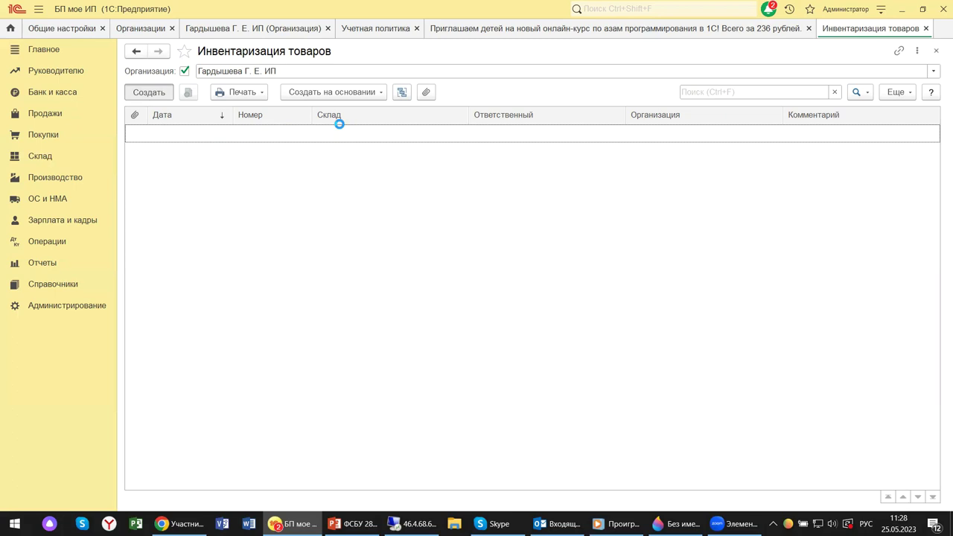
{"action": "left_click", "coordinate": [163, 90]}
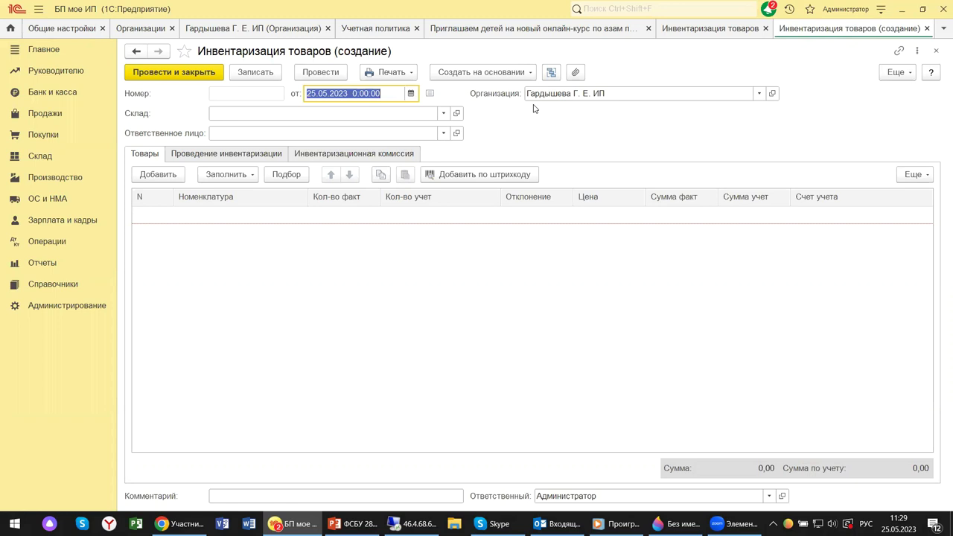
Step: Generate the document's printed form Приказ о проведении инвентаризации (ИНВ-22), saving the document as part of it
{"action": "left_click", "coordinate": [389, 75]}
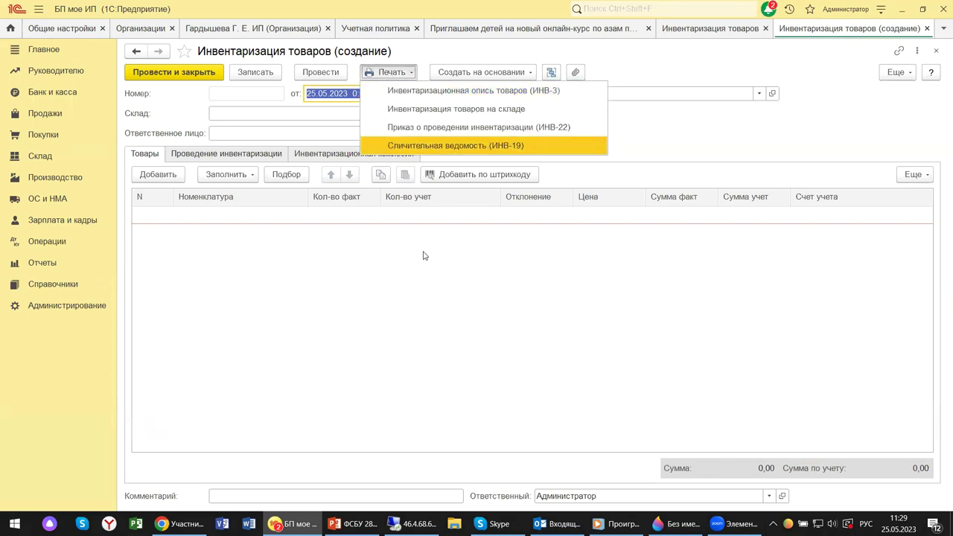
{"action": "left_click", "coordinate": [428, 128]}
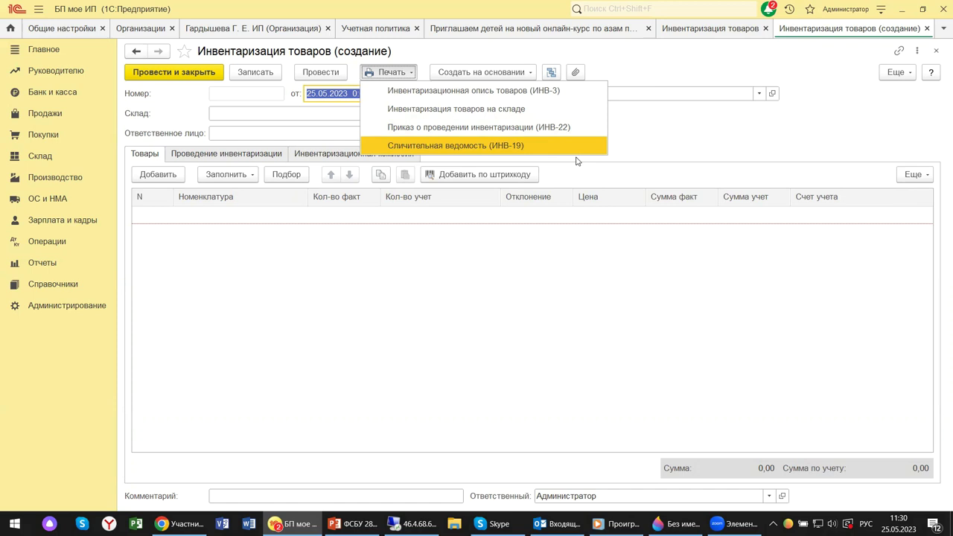
{"action": "left_click", "coordinate": [449, 128]}
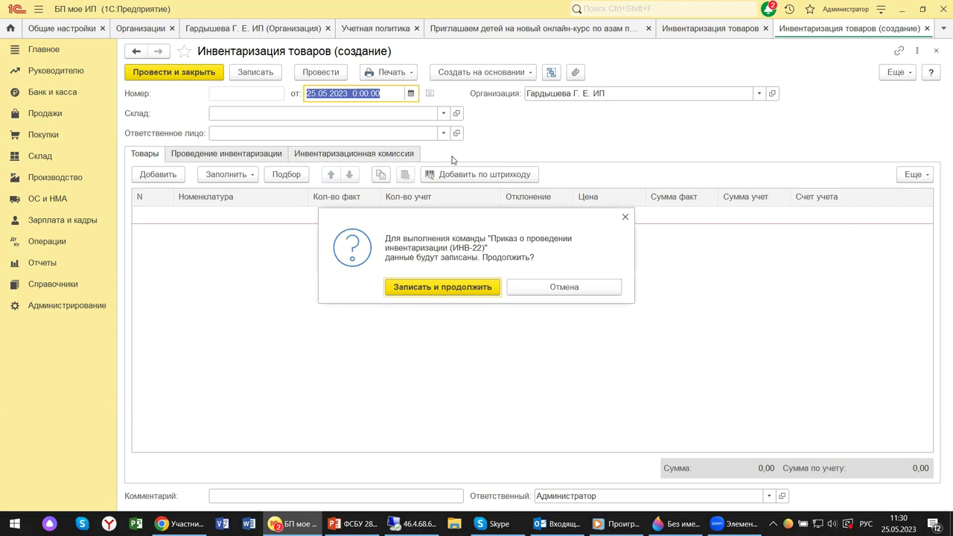
{"action": "left_click", "coordinate": [475, 293]}
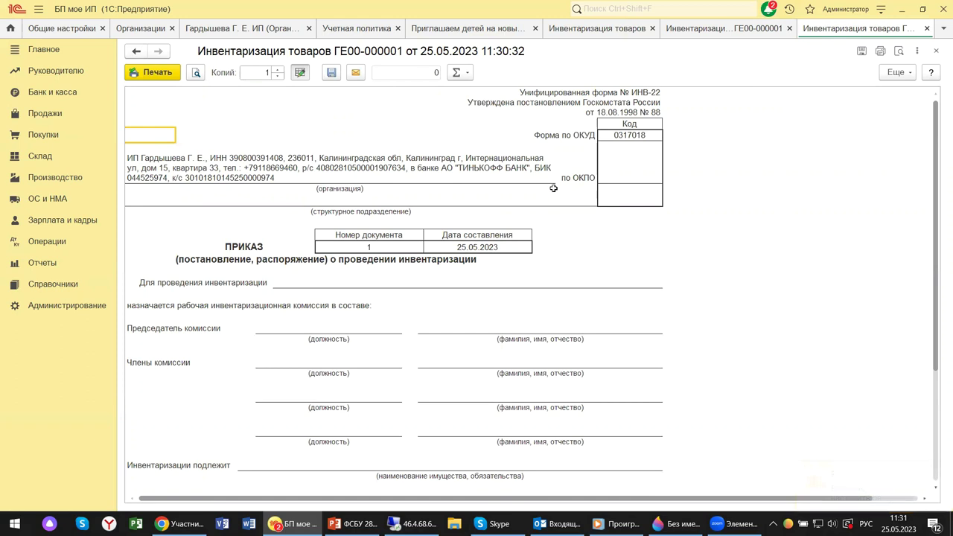
Step: Examine the ИНВ-22 order's department, commission, inventory reason and manager signature fields, and close the printed form
{"action": "left_click", "coordinate": [308, 198]}
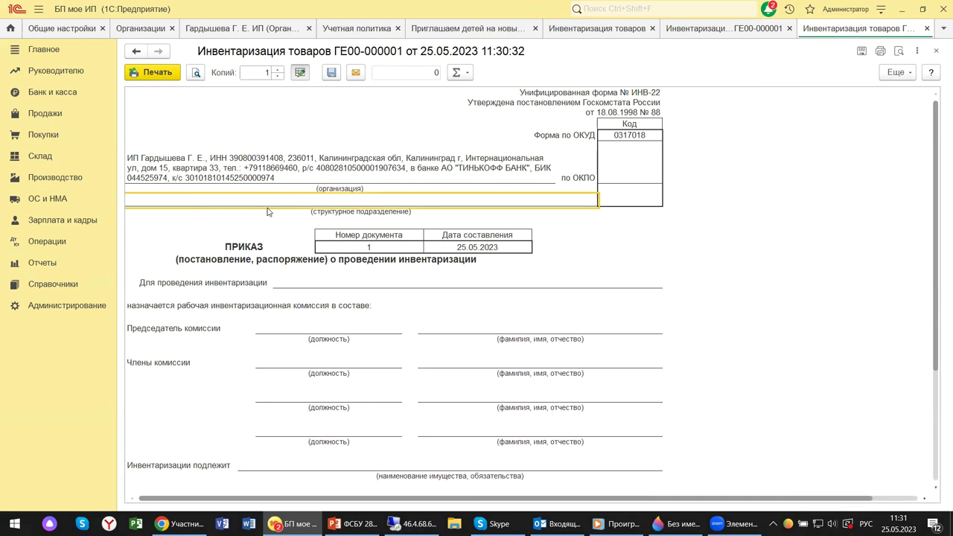
{"action": "scroll", "coordinate": [267, 213], "scroll_direction": "down", "scroll_amount": 2}
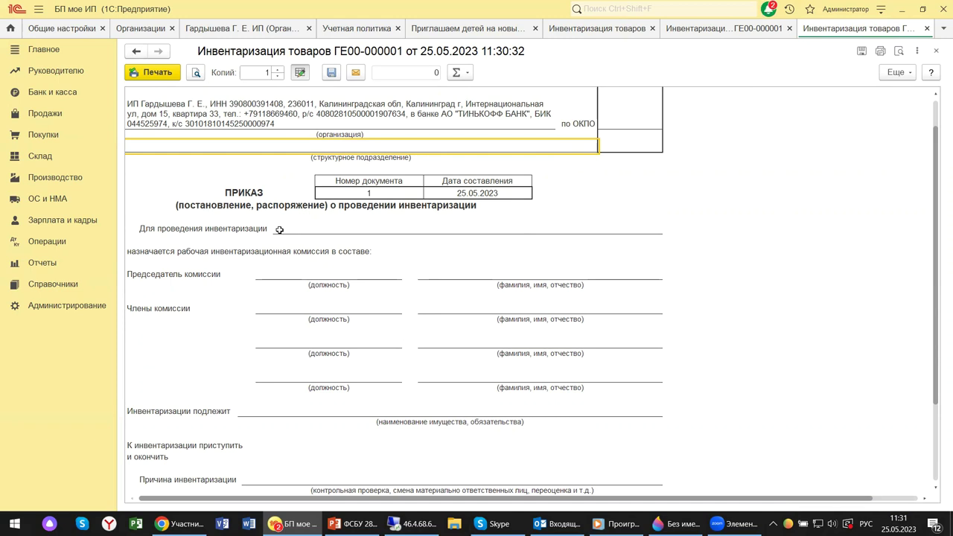
{"action": "left_click", "coordinate": [301, 270]}
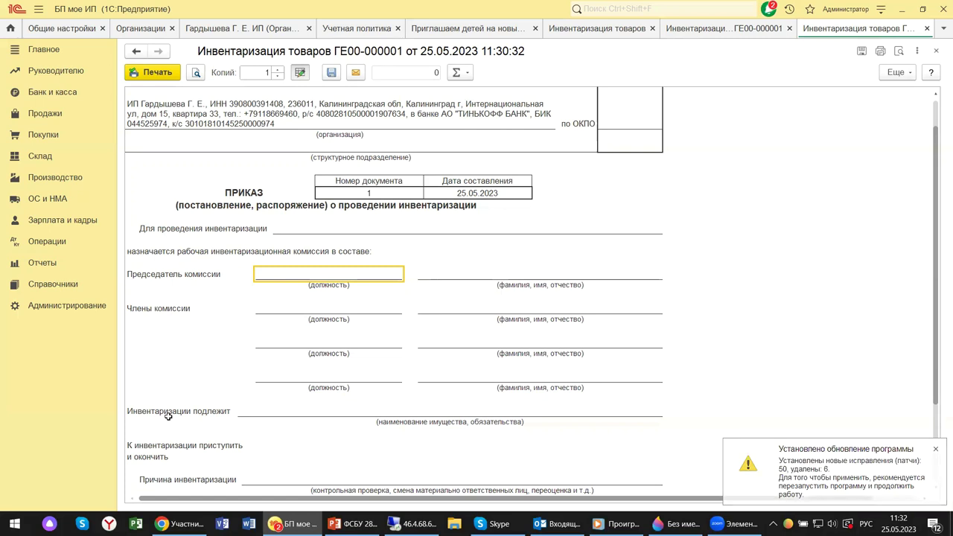
{"action": "scroll", "coordinate": [169, 417], "scroll_direction": "down", "scroll_amount": 2}
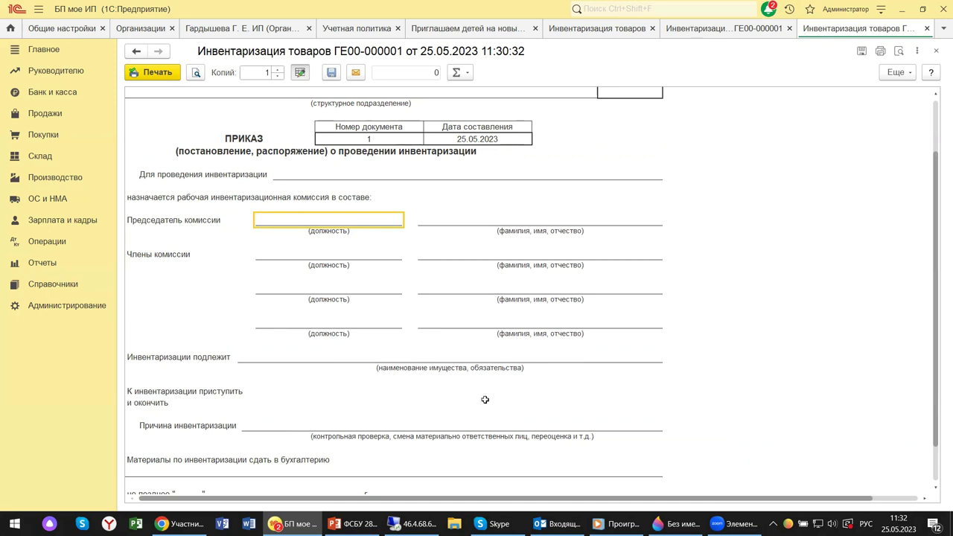
{"action": "left_click", "coordinate": [250, 425]}
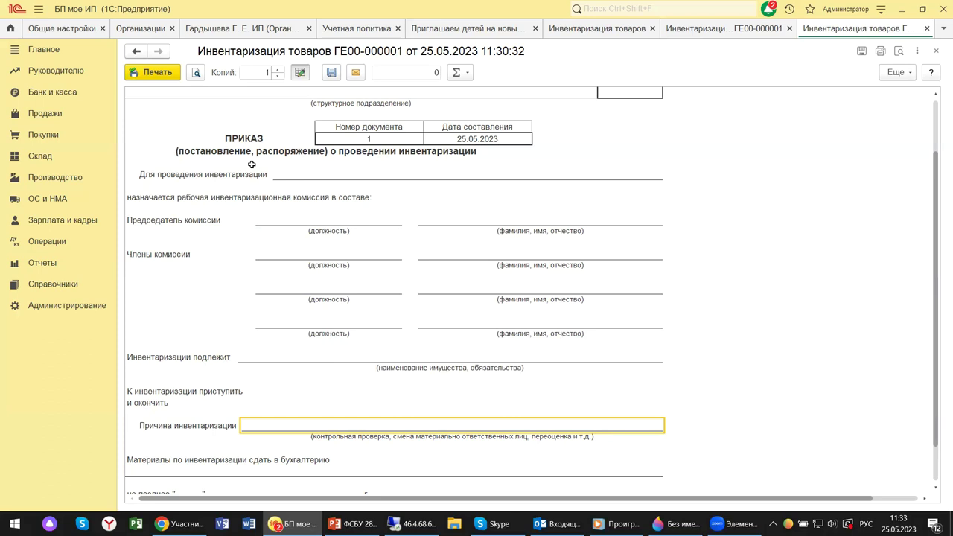
{"action": "scroll", "coordinate": [294, 328], "scroll_direction": "down", "scroll_amount": 3}
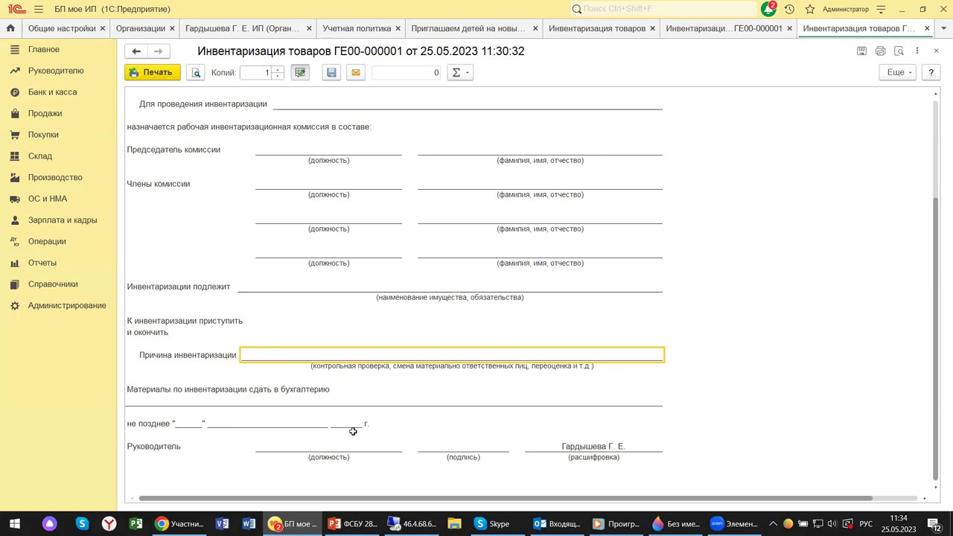
{"action": "scroll", "coordinate": [352, 432], "scroll_direction": "down", "scroll_amount": 3}
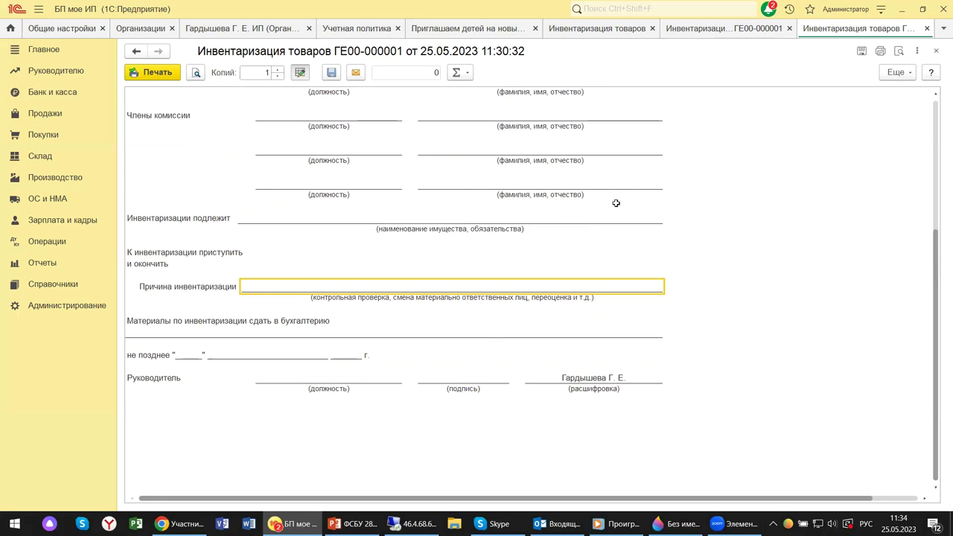
{"action": "left_click", "coordinate": [939, 53]}
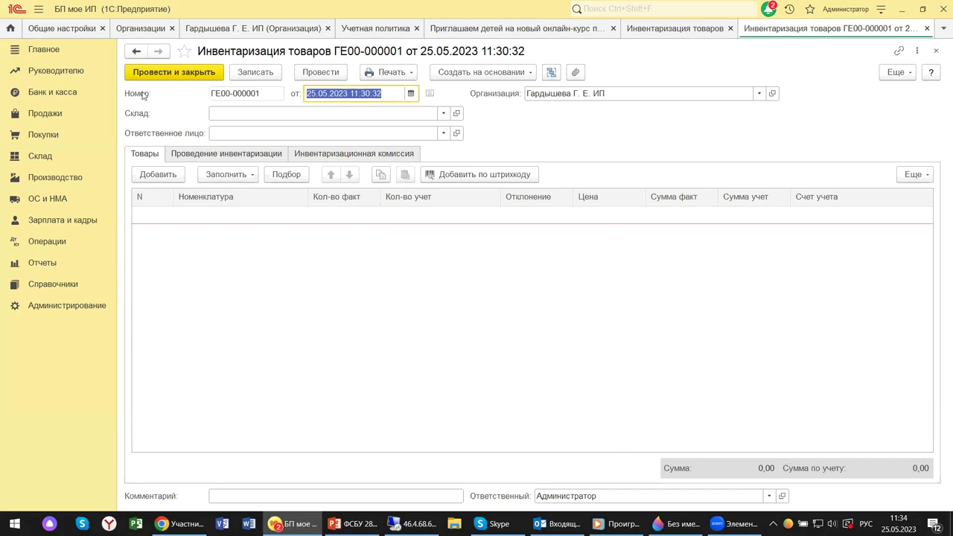
Step: Try to fill the goods table from the warehouse stock balances without a warehouse selected
{"action": "left_click", "coordinate": [233, 175]}
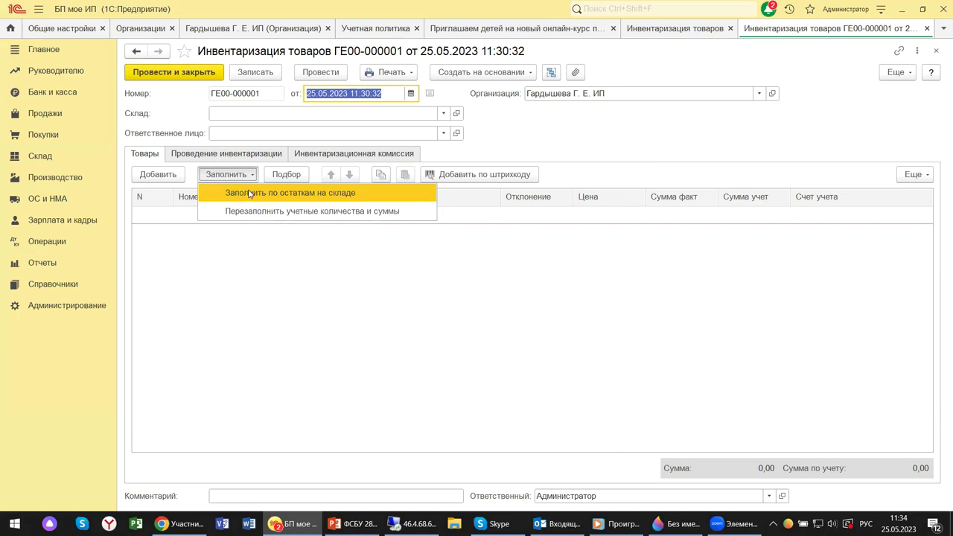
{"action": "left_click", "coordinate": [248, 194]}
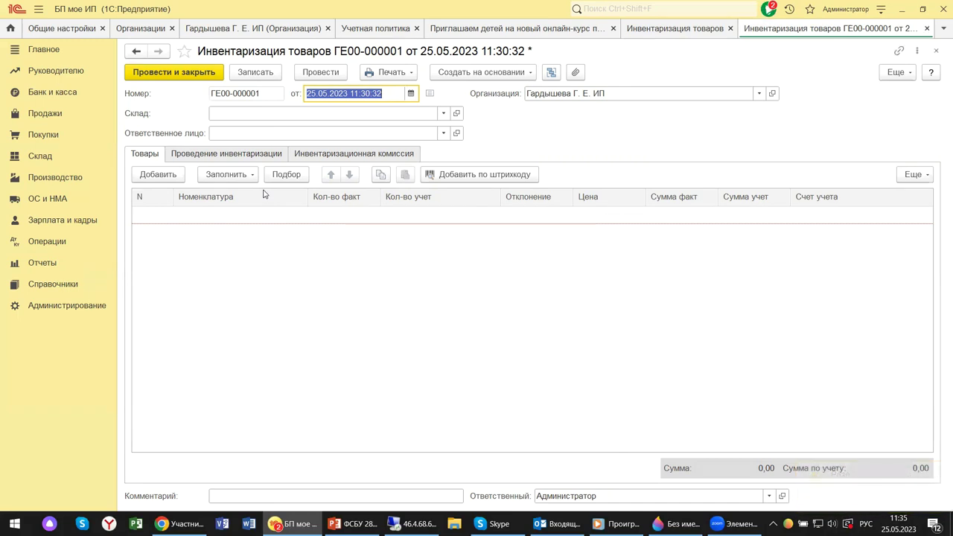
{"action": "left_click", "coordinate": [321, 208]}
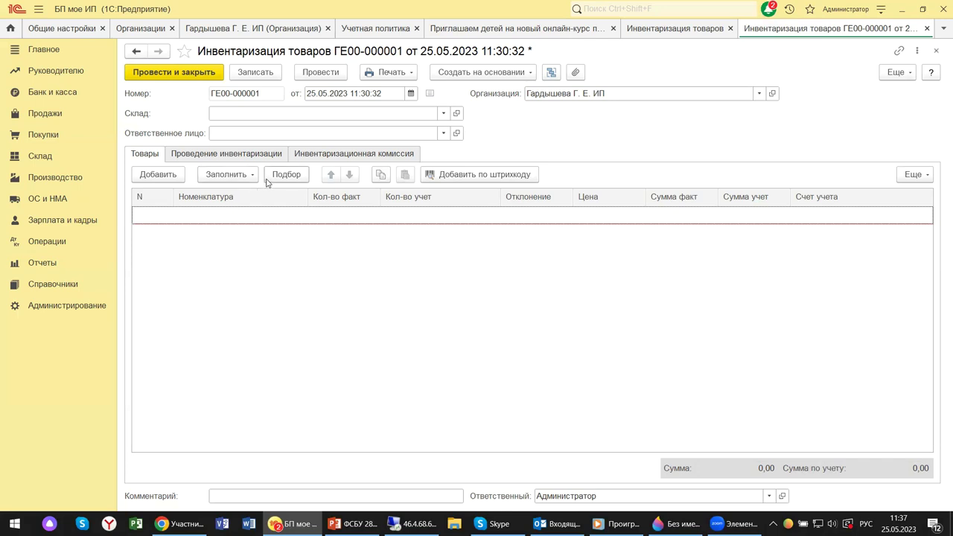
{"action": "left_click", "coordinate": [209, 182]}
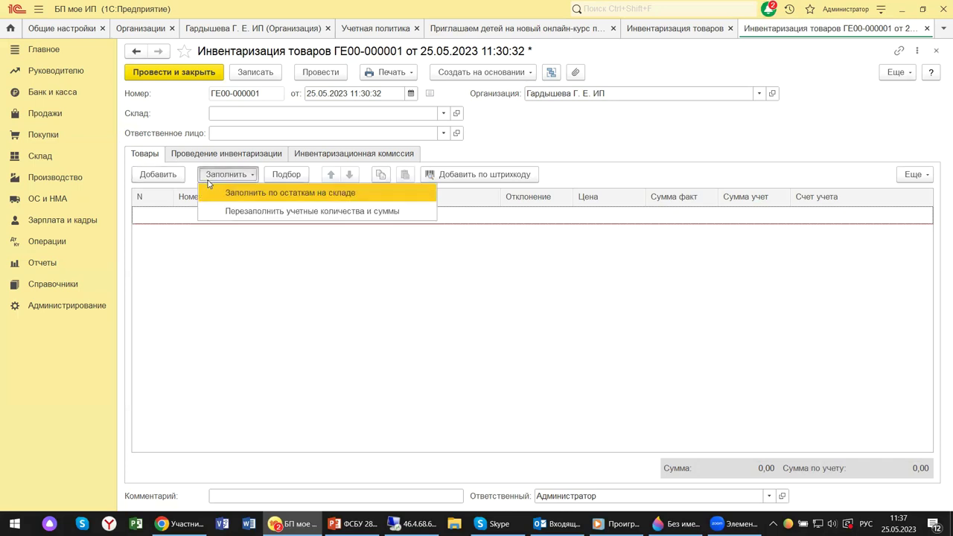
Step: Set the document's warehouse to Склад общий and run the fill of the goods table from its stock balances
{"action": "left_click", "coordinate": [442, 113]}
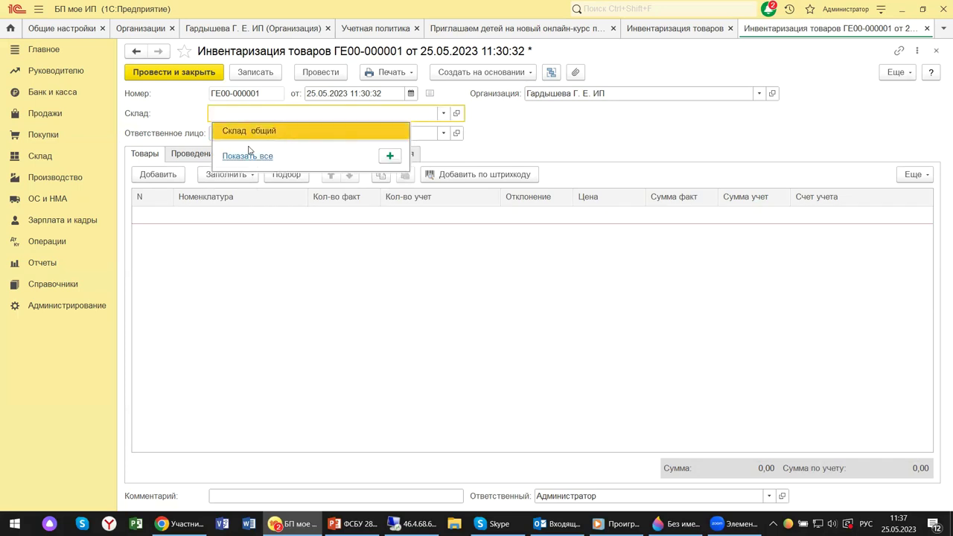
{"action": "left_click", "coordinate": [248, 157]}
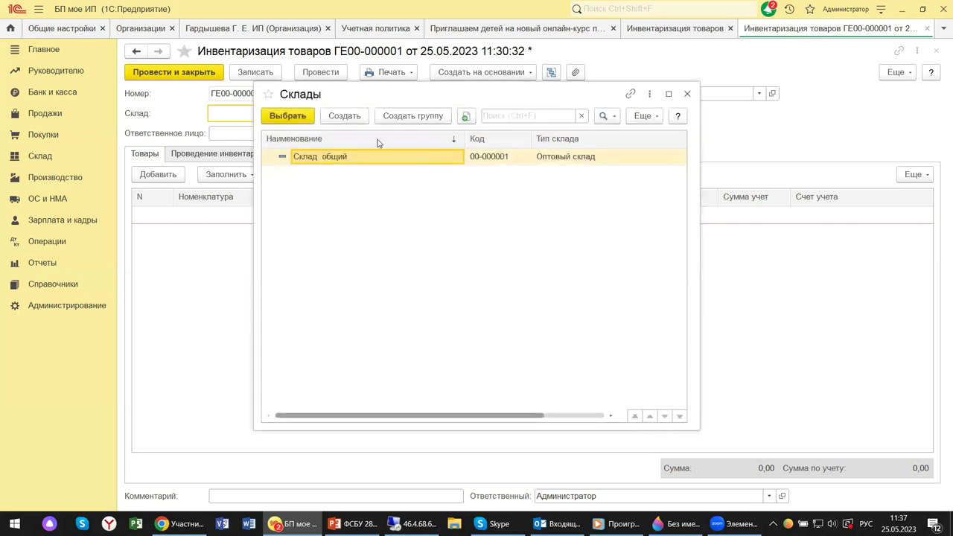
{"action": "left_click", "coordinate": [283, 117]}
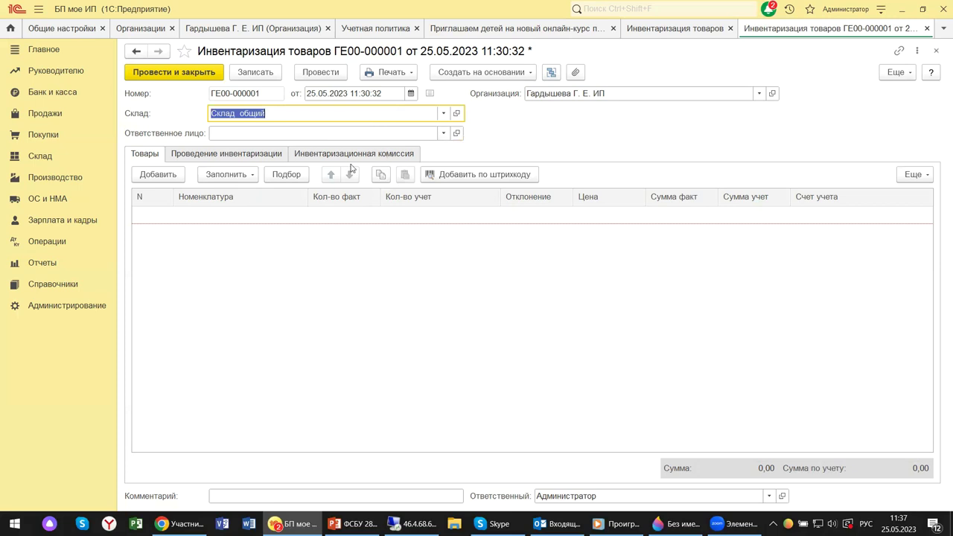
{"action": "left_click", "coordinate": [227, 174]}
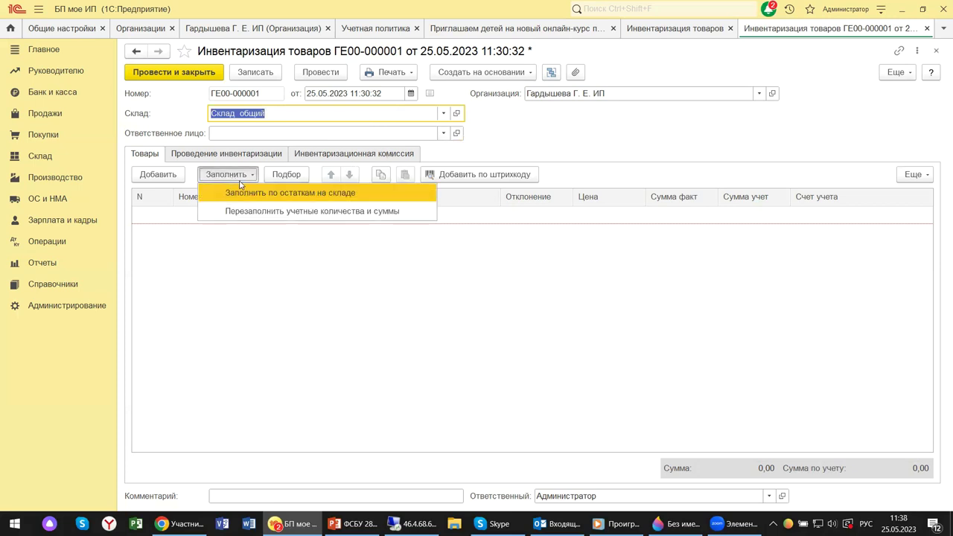
{"action": "left_click", "coordinate": [246, 198]}
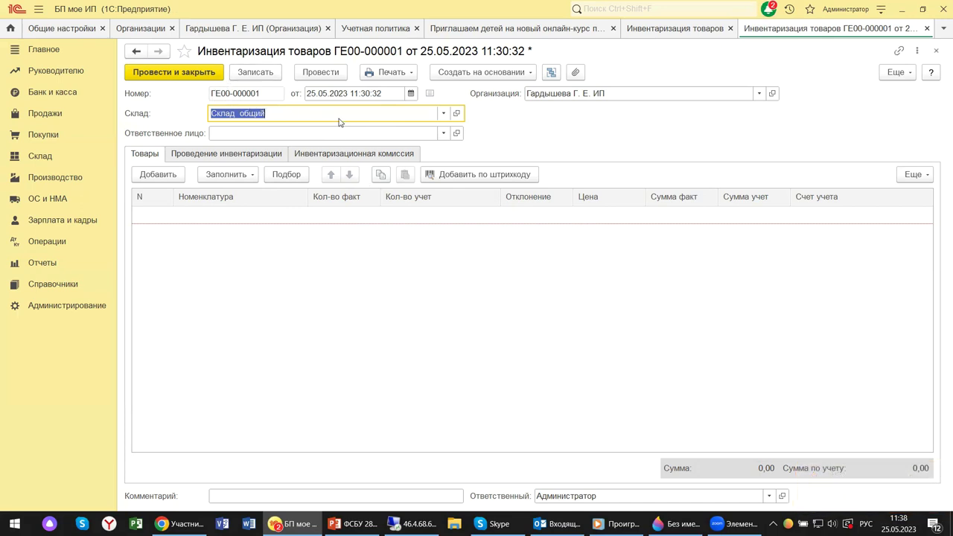
{"action": "left_click", "coordinate": [444, 134]}
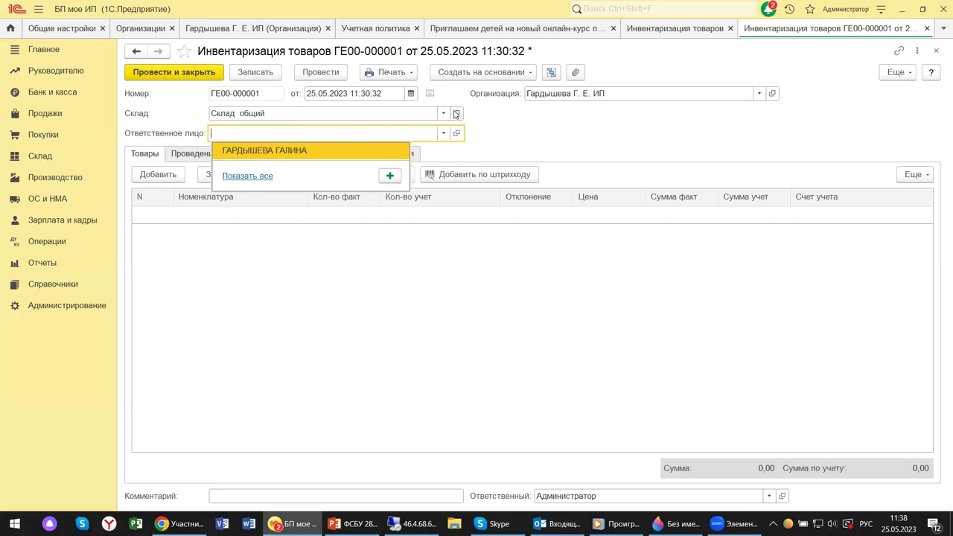
{"action": "left_click", "coordinate": [499, 136]}
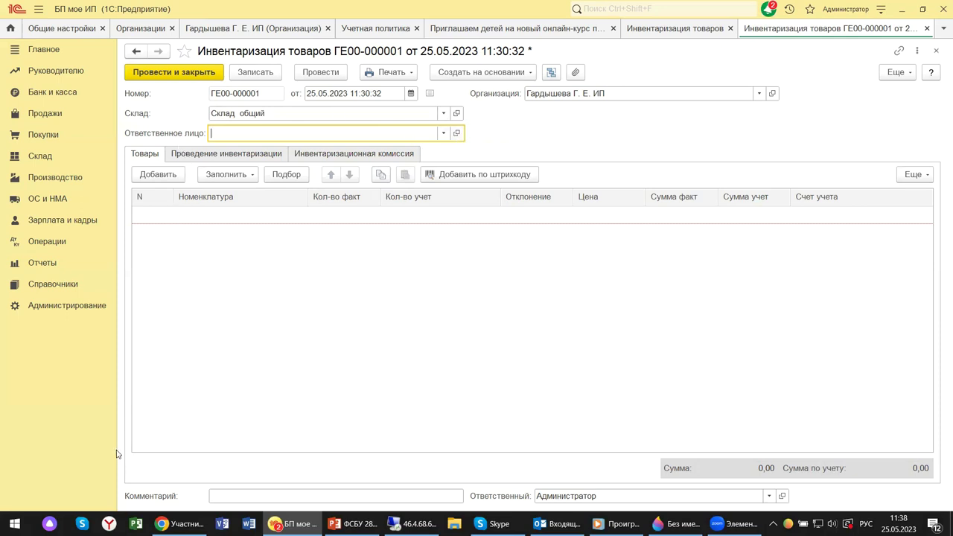
Step: Add a goods row for Хозтовары with an actual quantity of 10
{"action": "left_click", "coordinate": [157, 174]}
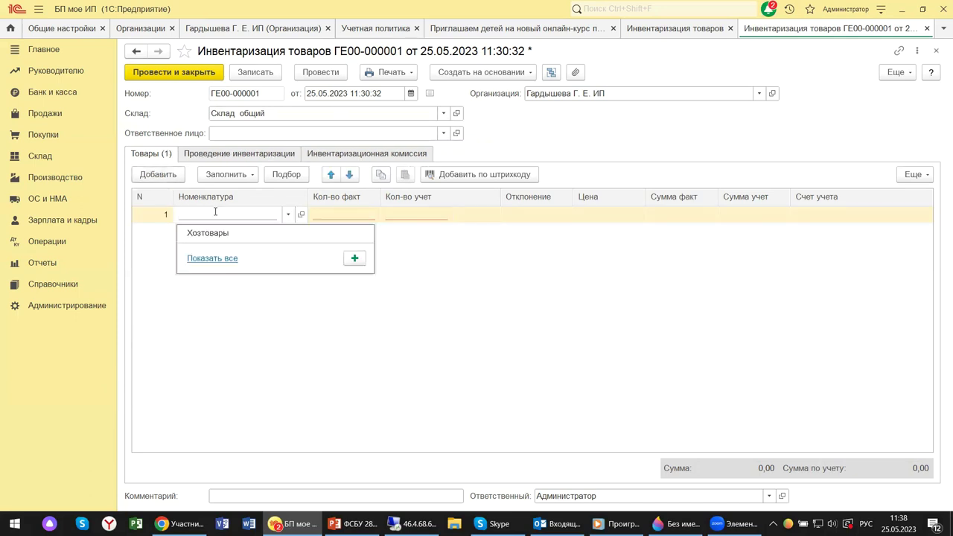
{"action": "left_click", "coordinate": [222, 234]}
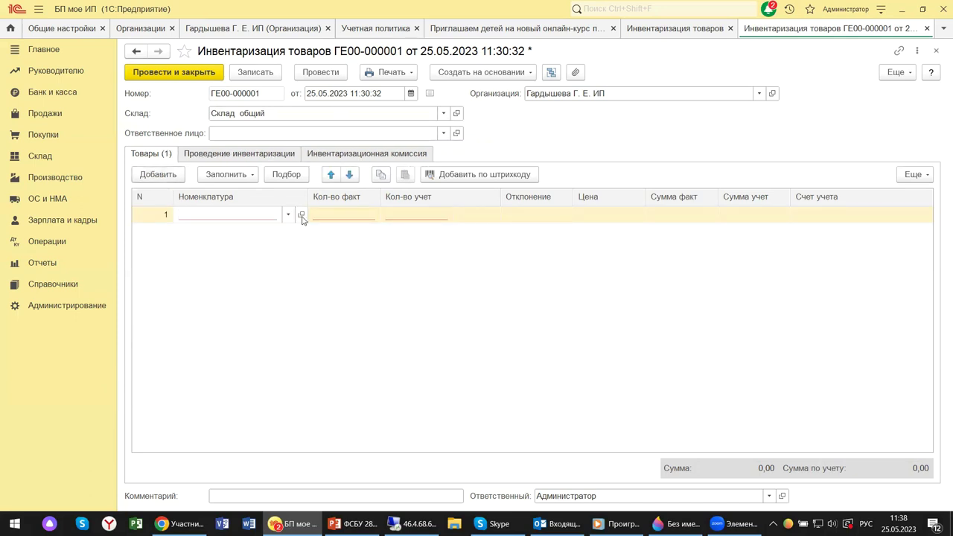
{"action": "key", "text": "Return"}
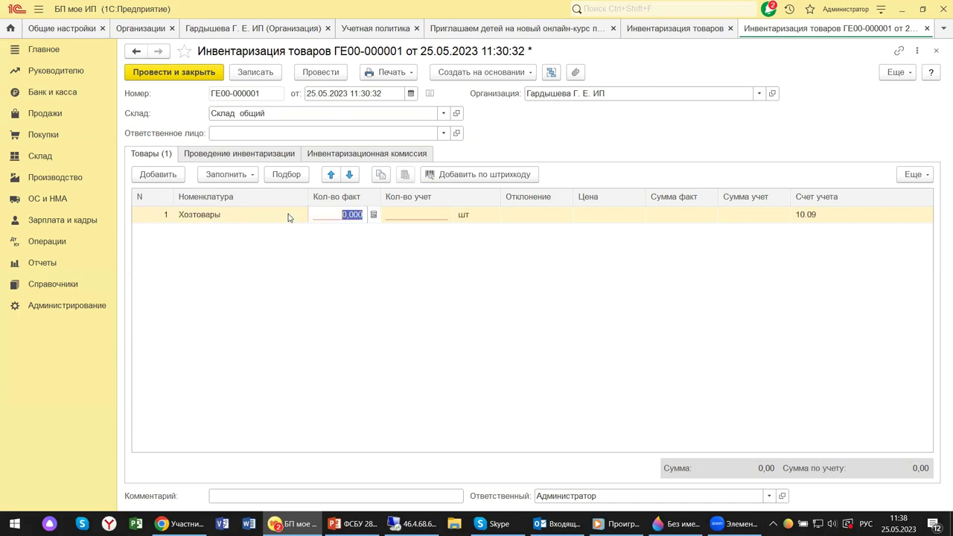
{"action": "type", "text": "10"}
{"action": "key", "text": "Return"}
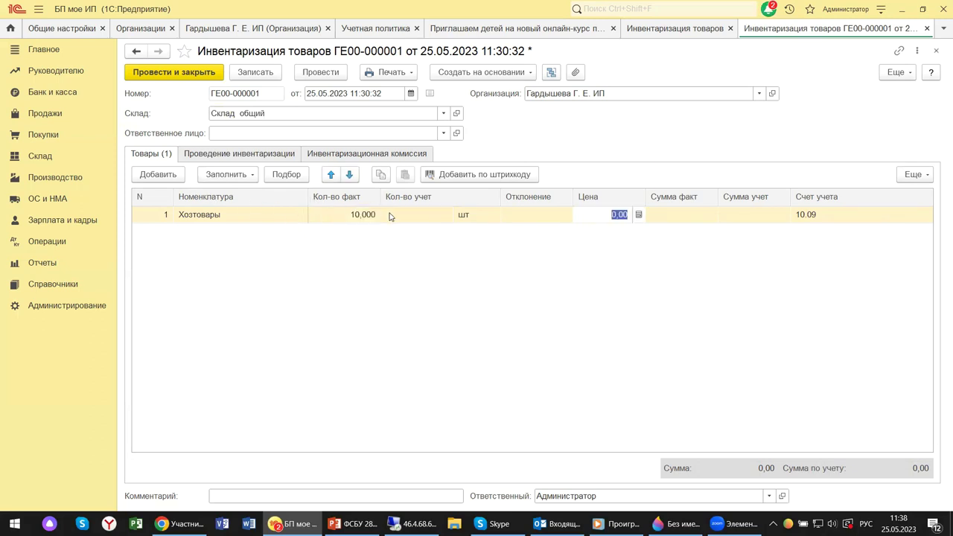
{"action": "left_click", "coordinate": [424, 216]}
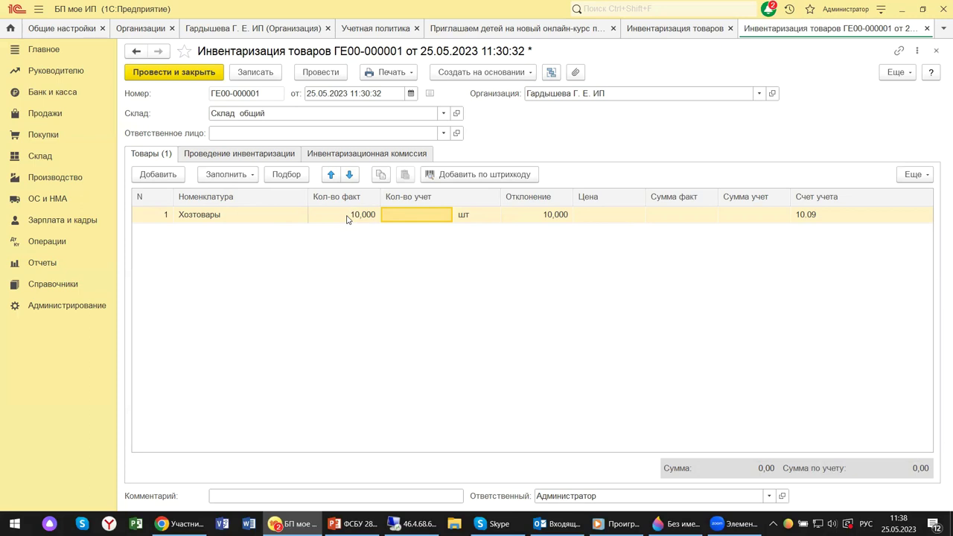
{"action": "left_click", "coordinate": [597, 218]}
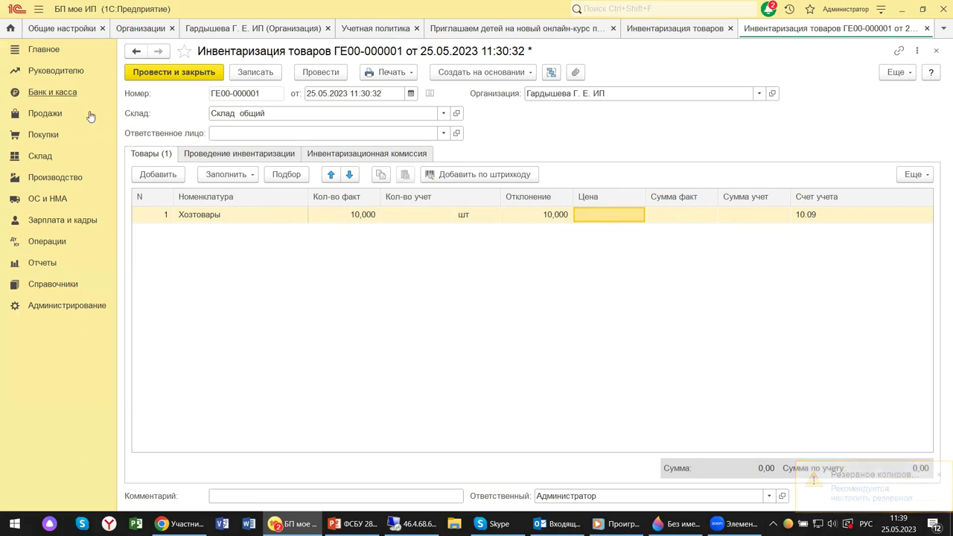
Step: Set the inventory's conducting period to start and end on 25.05.2023
{"action": "left_click", "coordinate": [211, 154]}
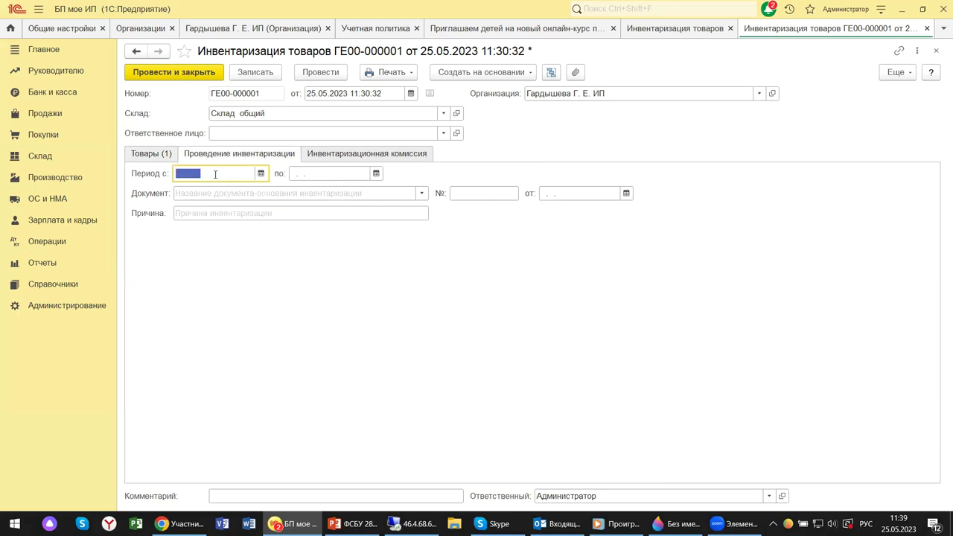
{"action": "left_click", "coordinate": [261, 173]}
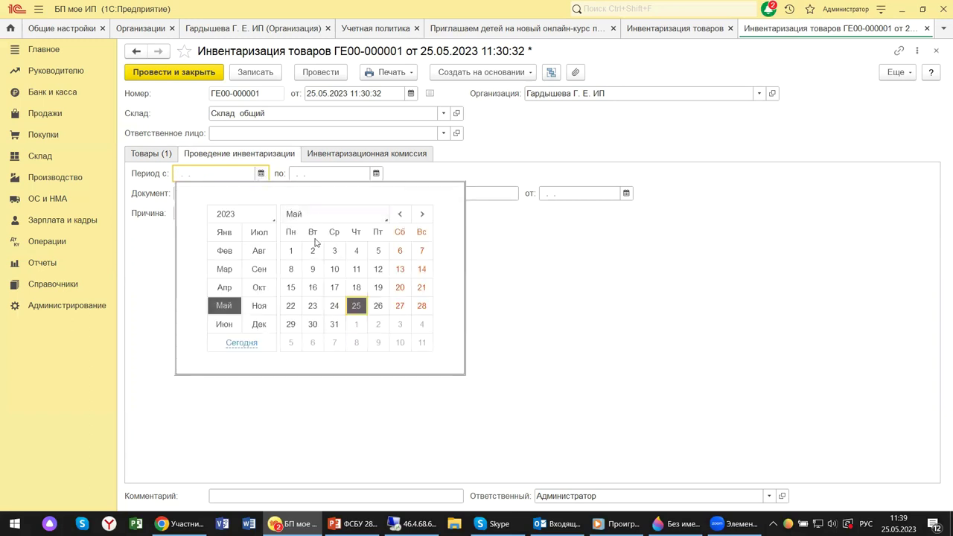
{"action": "left_click", "coordinate": [352, 309]}
{"action": "left_click", "coordinate": [375, 173]}
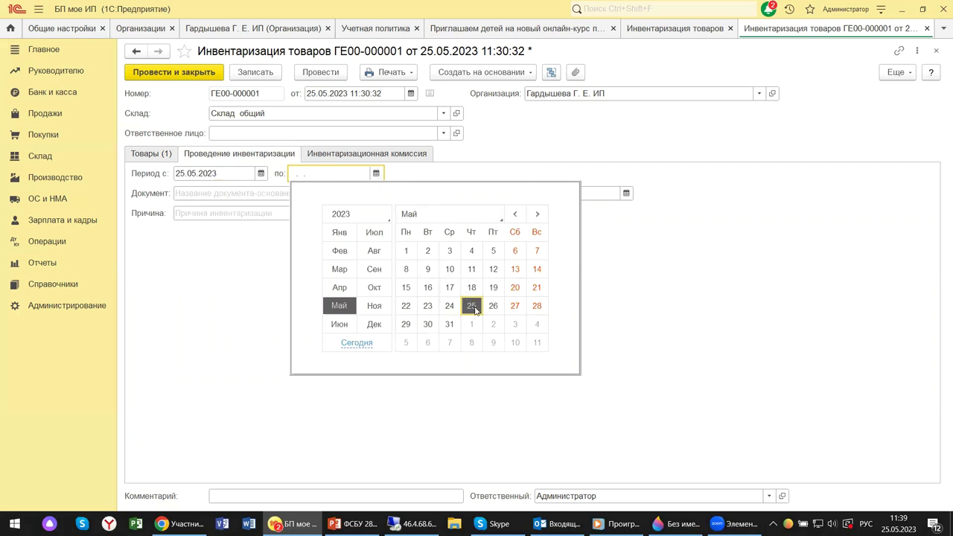
{"action": "left_click", "coordinate": [476, 308]}
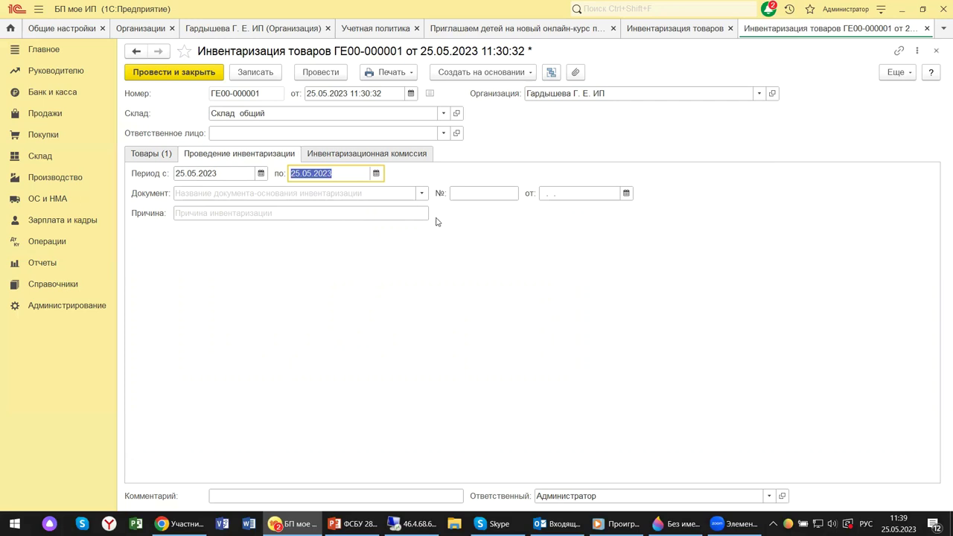
Step: Set the inventory's basis document to Приказ No. 1 dated 24.05.2023
{"action": "left_click", "coordinate": [422, 192]}
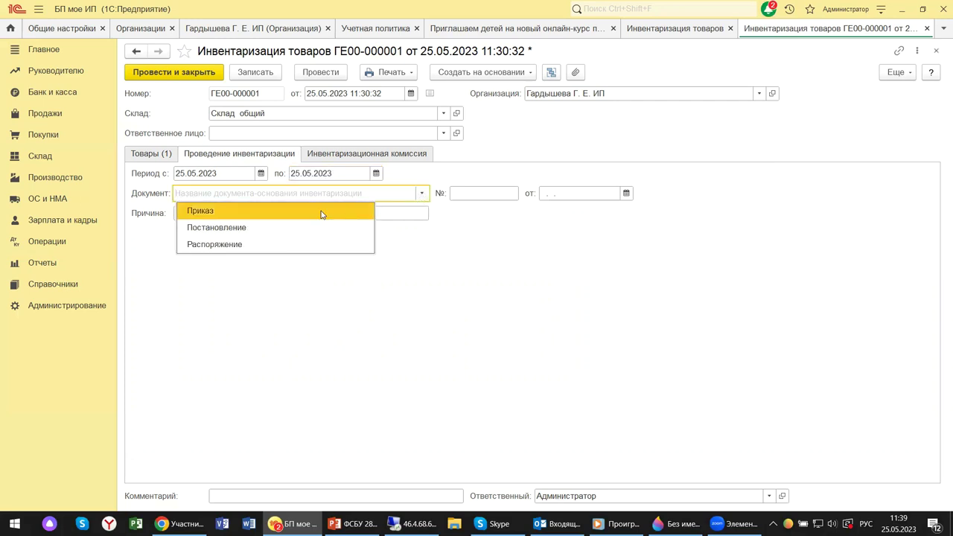
{"action": "left_click", "coordinate": [292, 210]}
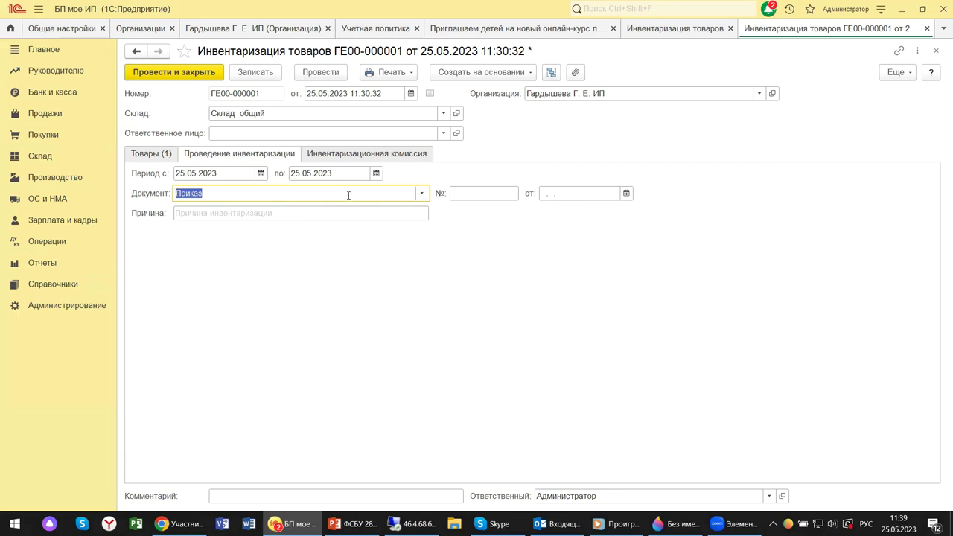
{"action": "left_click", "coordinate": [457, 195]}
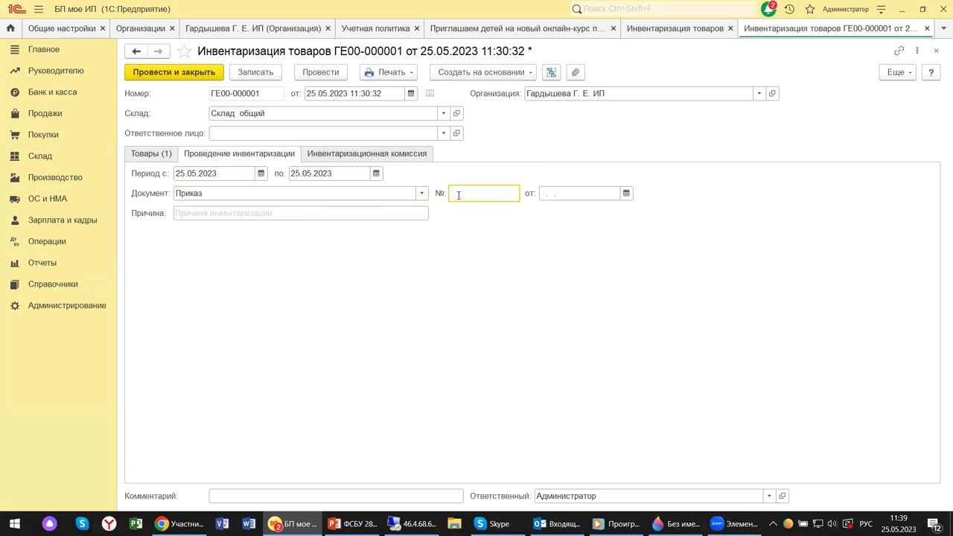
{"action": "left_click", "coordinate": [624, 194]}
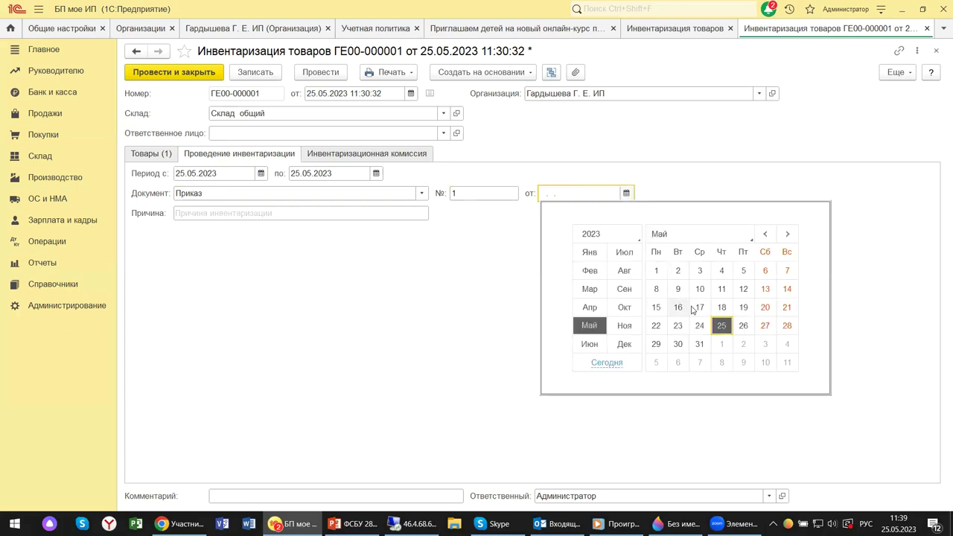
{"action": "left_click", "coordinate": [700, 325]}
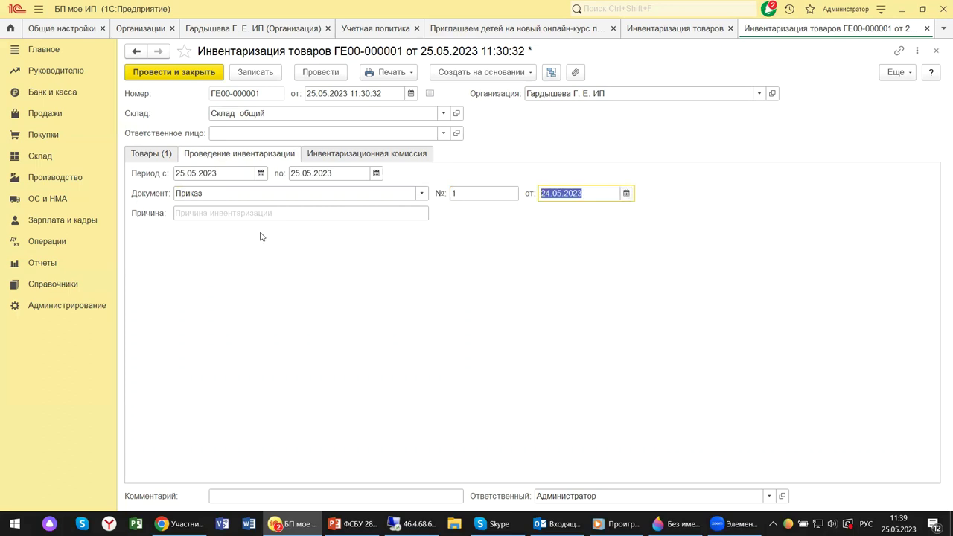
Step: Enter Плановая инвентаризация as the inventory reason
{"action": "left_click", "coordinate": [240, 213]}
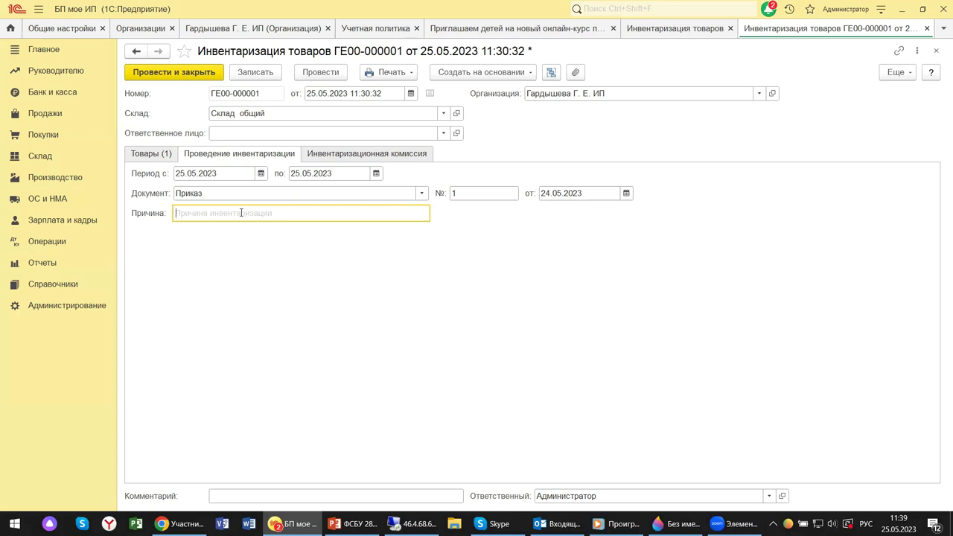
{"action": "type", "text": "Пл"}
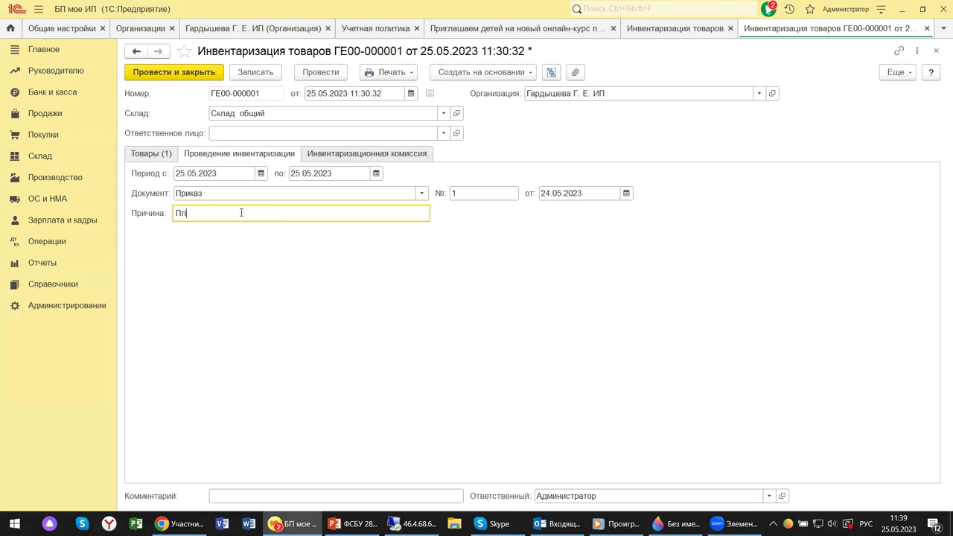
{"action": "type", "text": "ановая инвентаризация"}
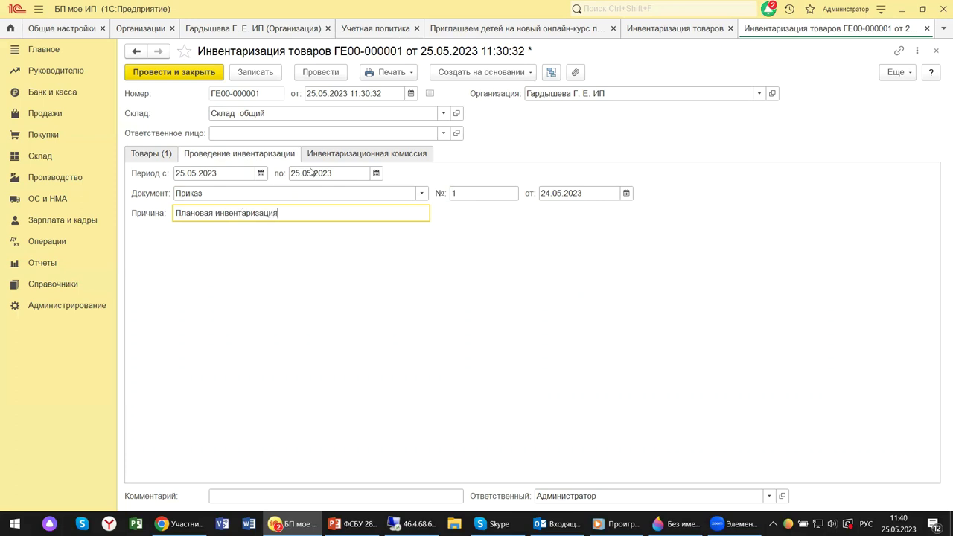
Step: Add a member to the inventory commission and mark that person as chairman
{"action": "left_click", "coordinate": [405, 154]}
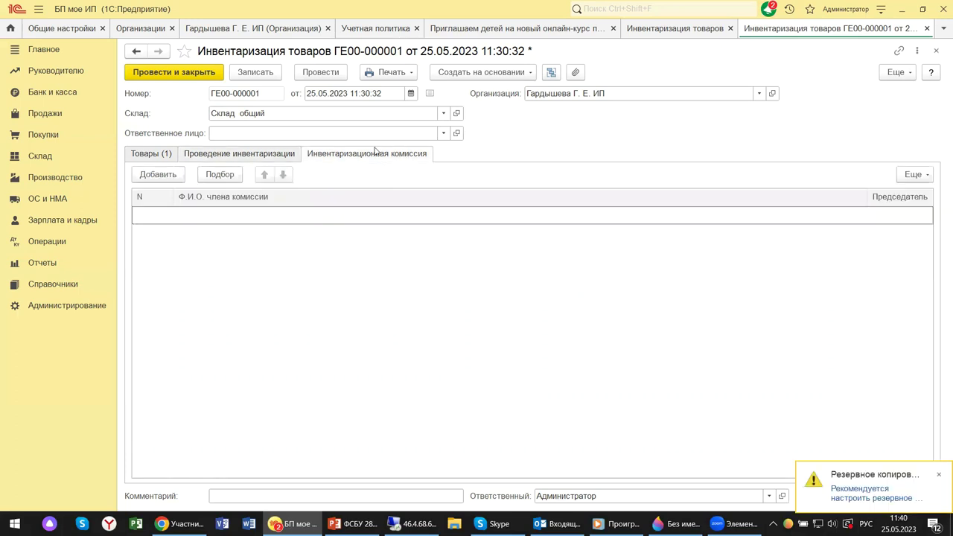
{"action": "left_click", "coordinate": [183, 180]}
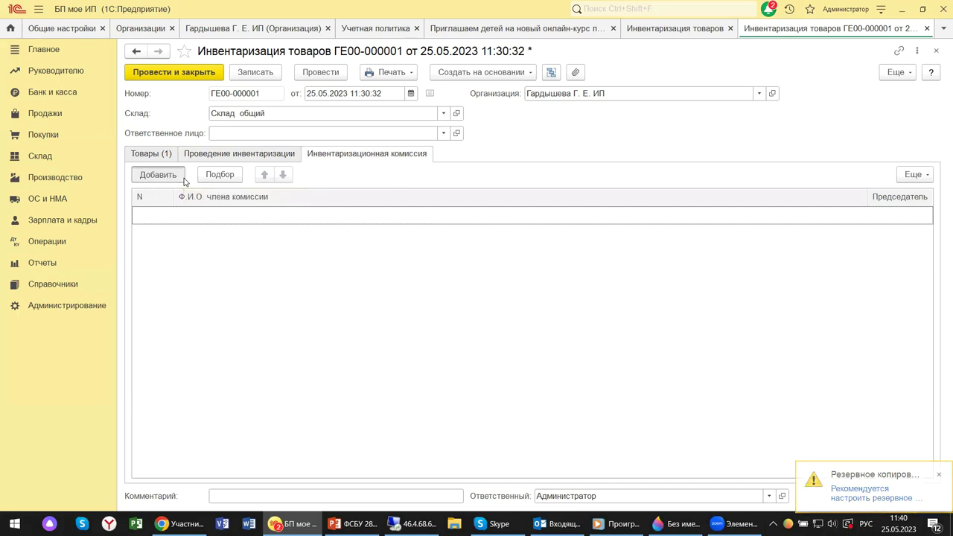
{"action": "left_click", "coordinate": [238, 232]}
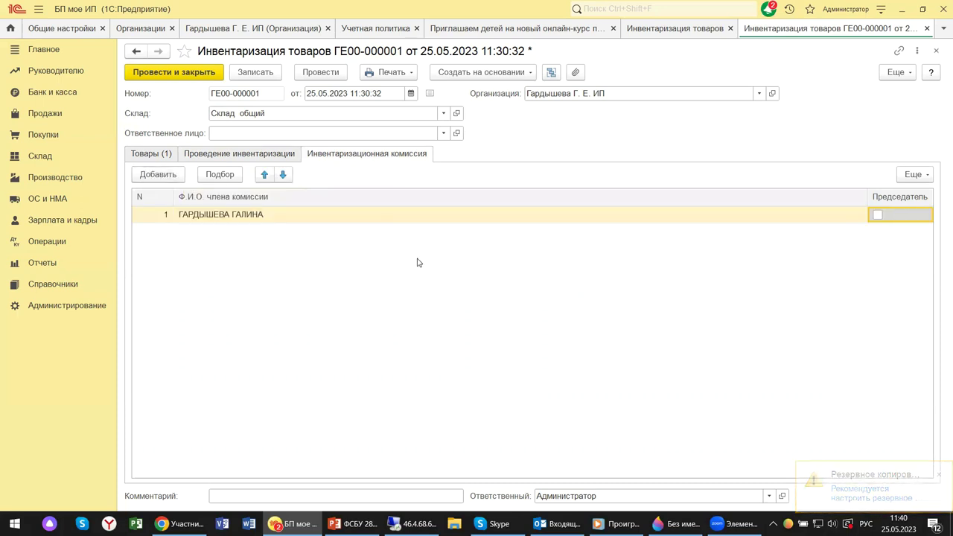
{"action": "left_click", "coordinate": [877, 214]}
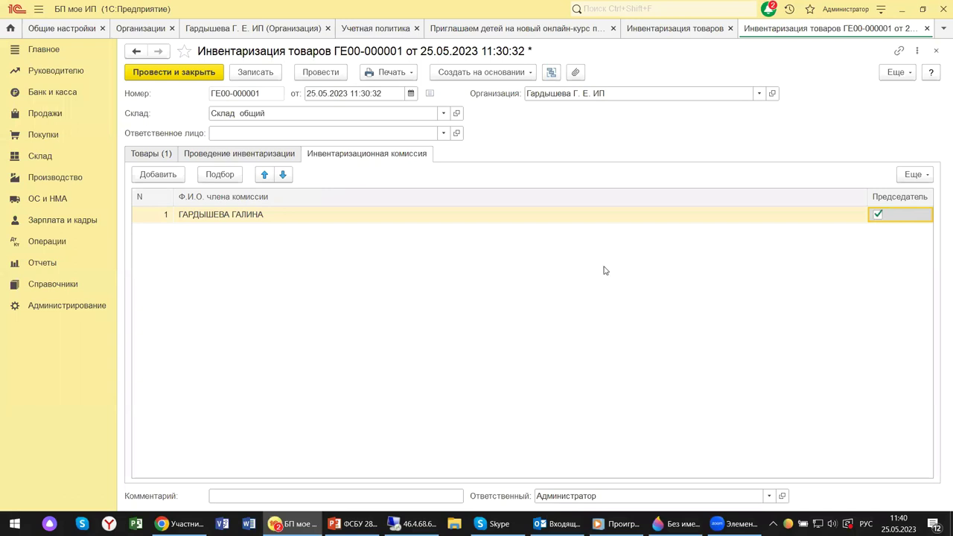
Step: Save and post the inventory document and open its ИНВ-3 inventory list printed form
{"action": "left_click", "coordinate": [255, 72]}
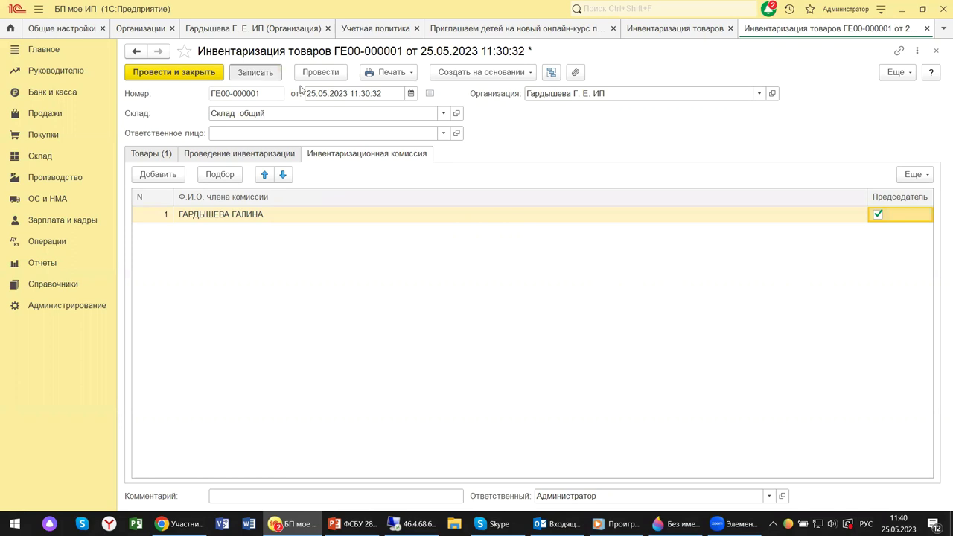
{"action": "left_click", "coordinate": [337, 74]}
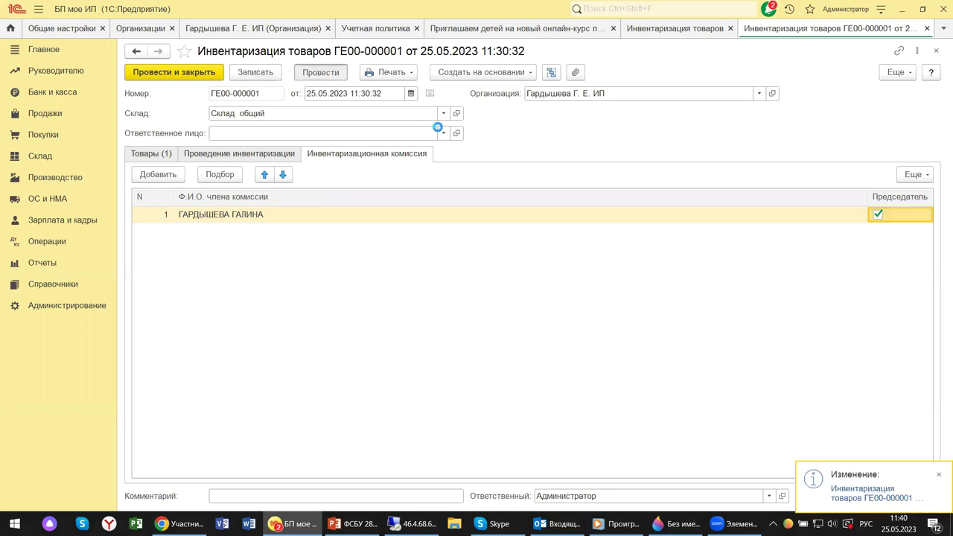
{"action": "left_click", "coordinate": [411, 74]}
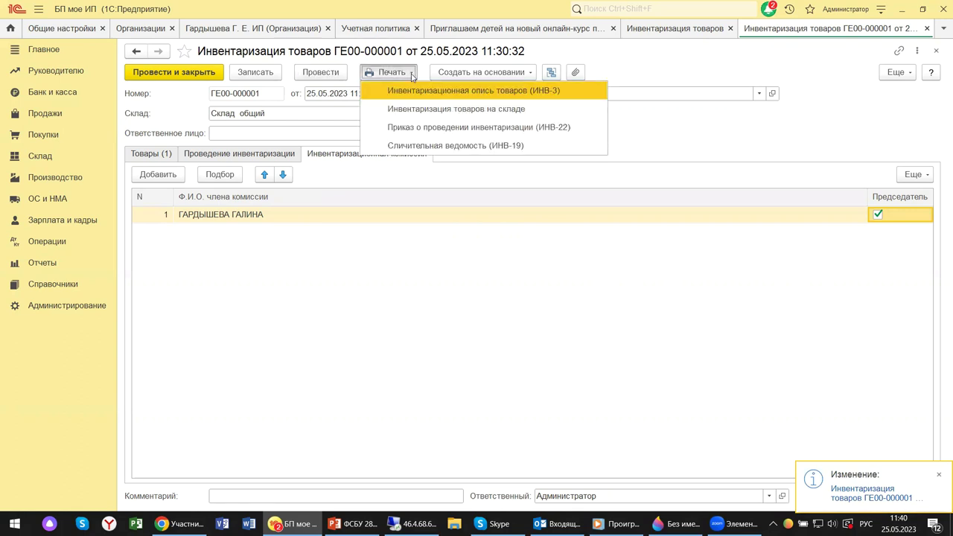
{"action": "left_click", "coordinate": [417, 91]}
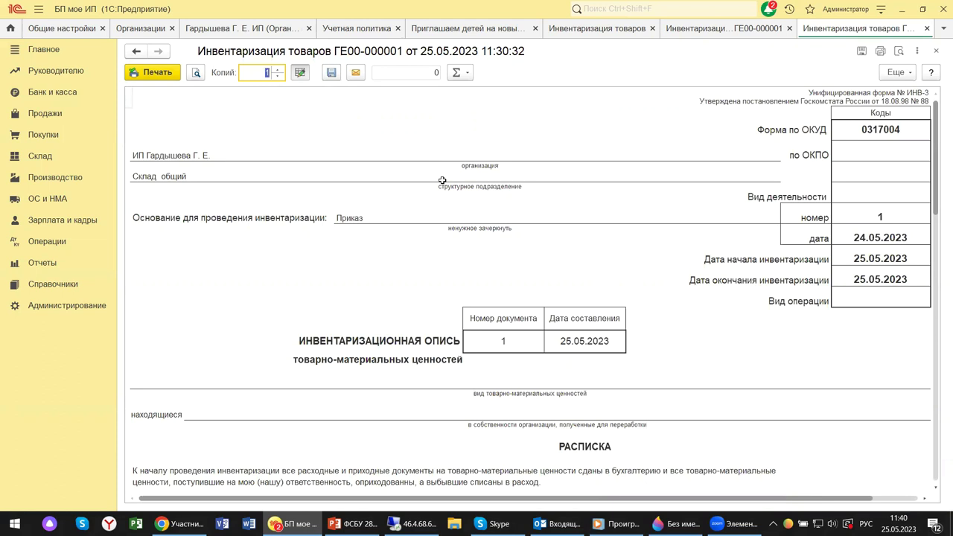
Step: Examine the ИНВ-3 form's inventory dates, goods type and location lines, and the position fields of the materially responsible persons
{"action": "scroll", "coordinate": [442, 180], "scroll_direction": "down", "scroll_amount": 2}
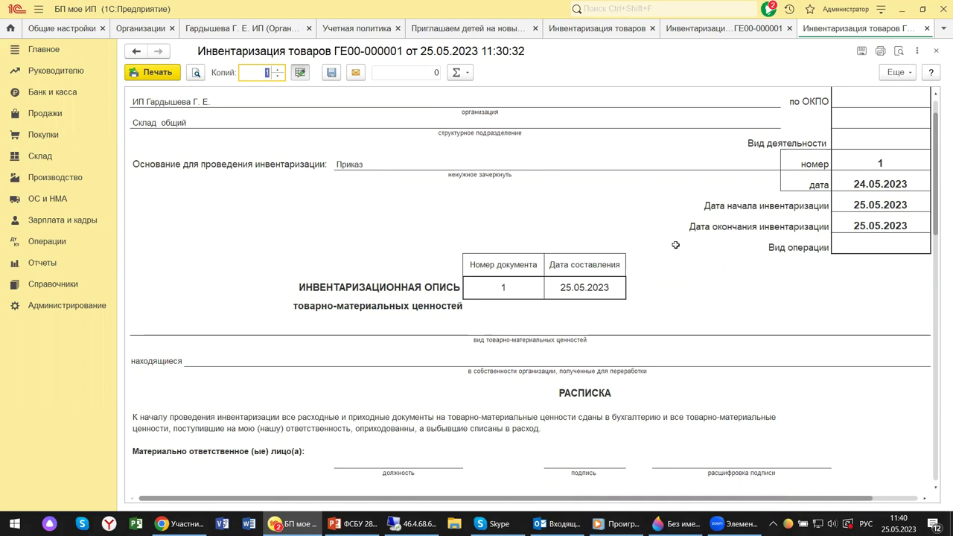
{"action": "scroll", "coordinate": [550, 248], "scroll_direction": "down", "scroll_amount": 3}
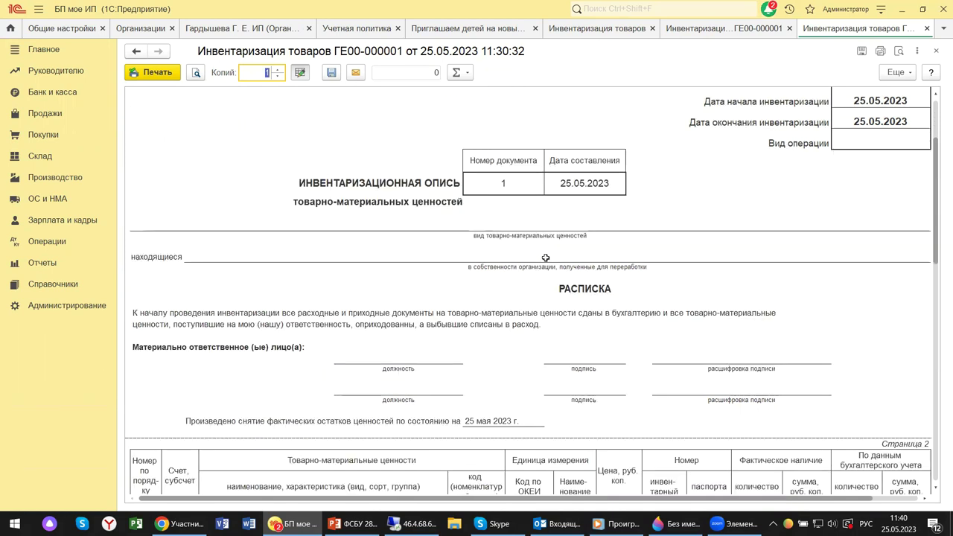
{"action": "left_click", "coordinate": [388, 250]}
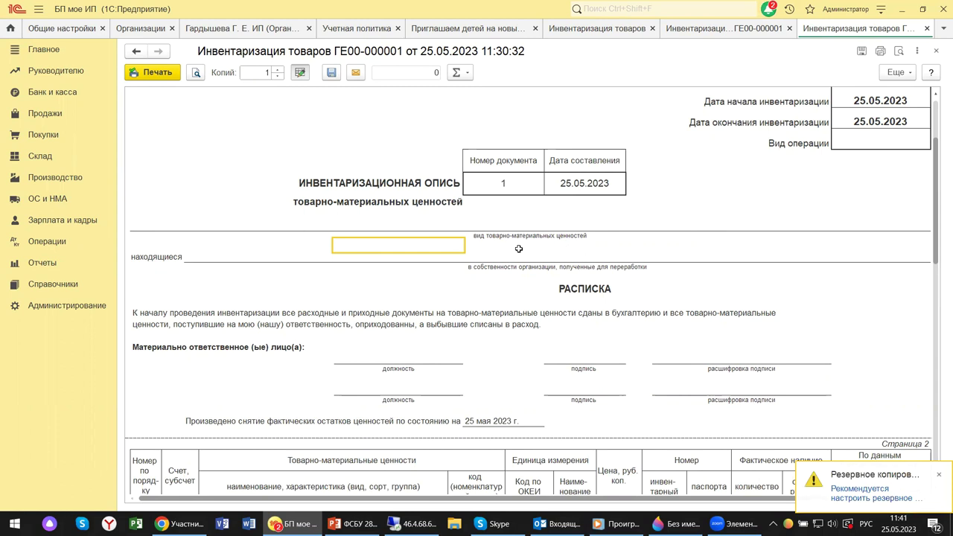
{"action": "left_click", "coordinate": [402, 348]}
{"action": "left_click", "coordinate": [402, 395]}
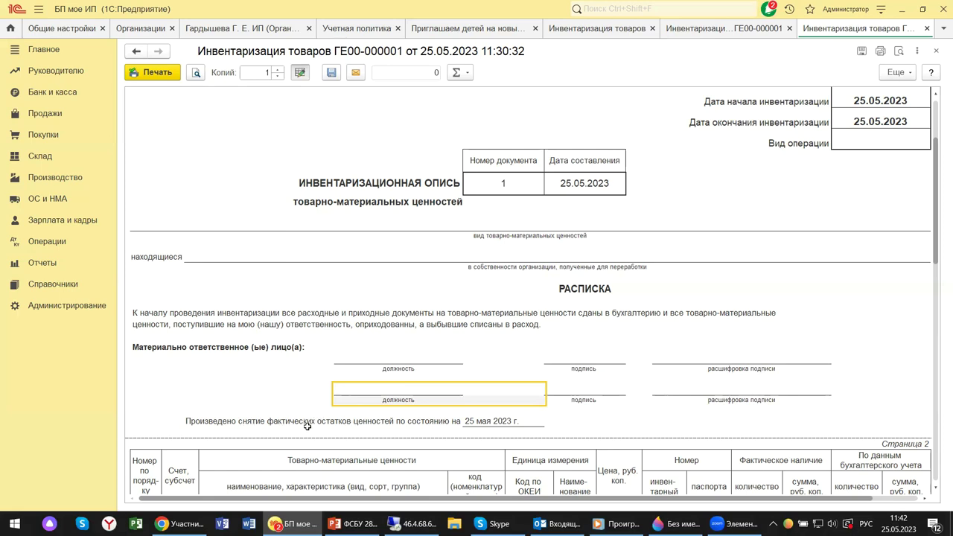
Step: Examine the ИНВ-3 goods table with its Хозтовары row and the page totals
{"action": "scroll", "coordinate": [381, 416], "scroll_direction": "down", "scroll_amount": 3}
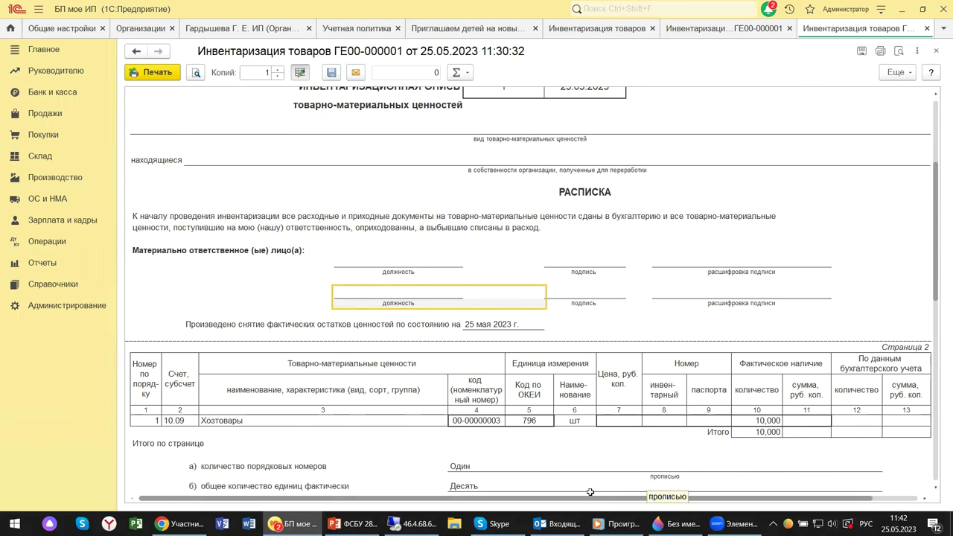
{"action": "left_click_drag", "start_coordinate": [594, 502], "coordinate": [410, 503]}
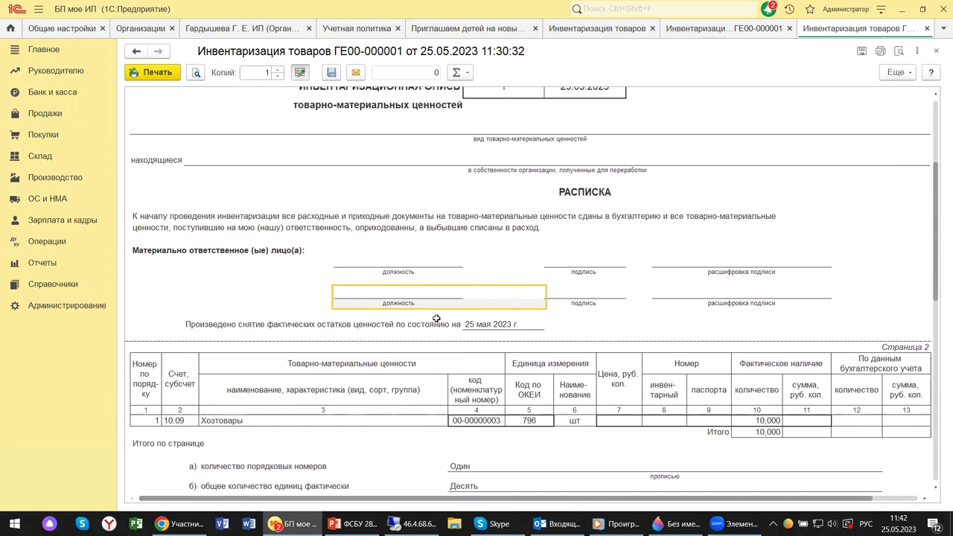
{"action": "scroll", "coordinate": [436, 318], "scroll_direction": "down", "scroll_amount": 3}
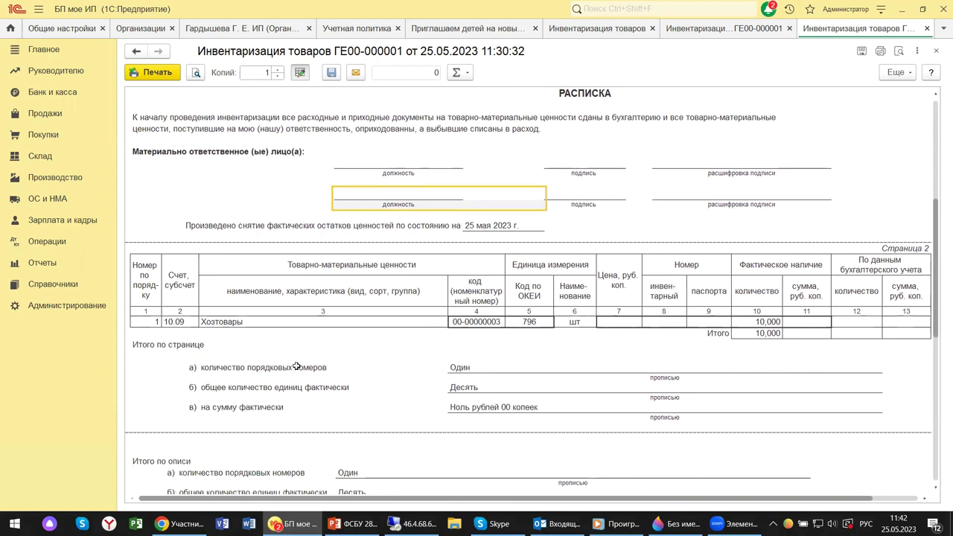
{"action": "left_click", "coordinate": [139, 318]}
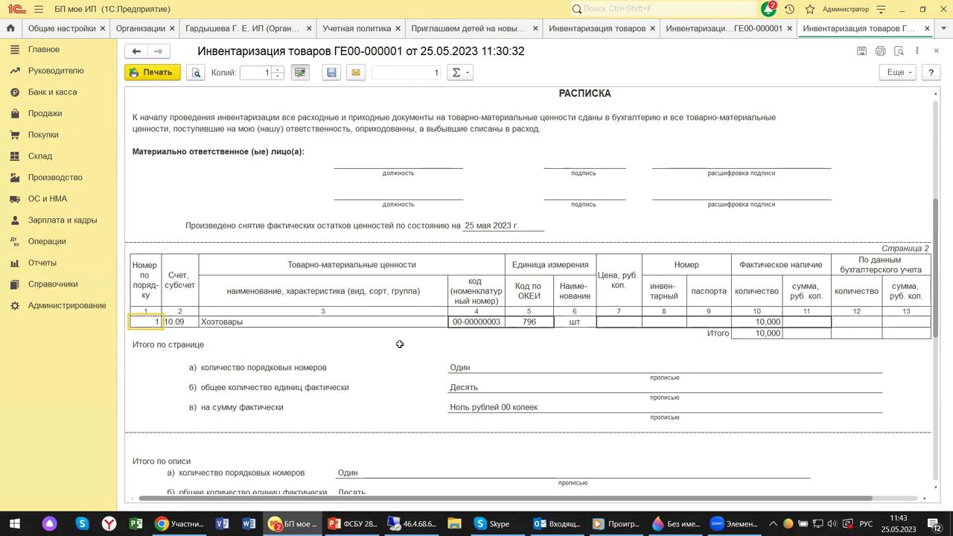
Step: Review the ИНВ-3 list totals and the signature blocks of the commission, custodians and checker, and close the printed form
{"action": "scroll", "coordinate": [400, 350], "scroll_direction": "down", "scroll_amount": 1}
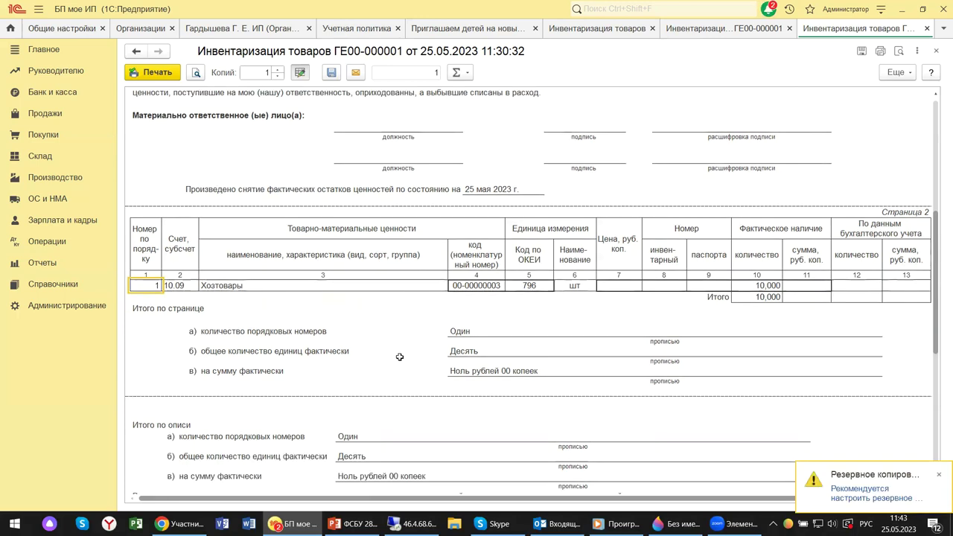
{"action": "scroll", "coordinate": [399, 357], "scroll_direction": "down", "scroll_amount": 4}
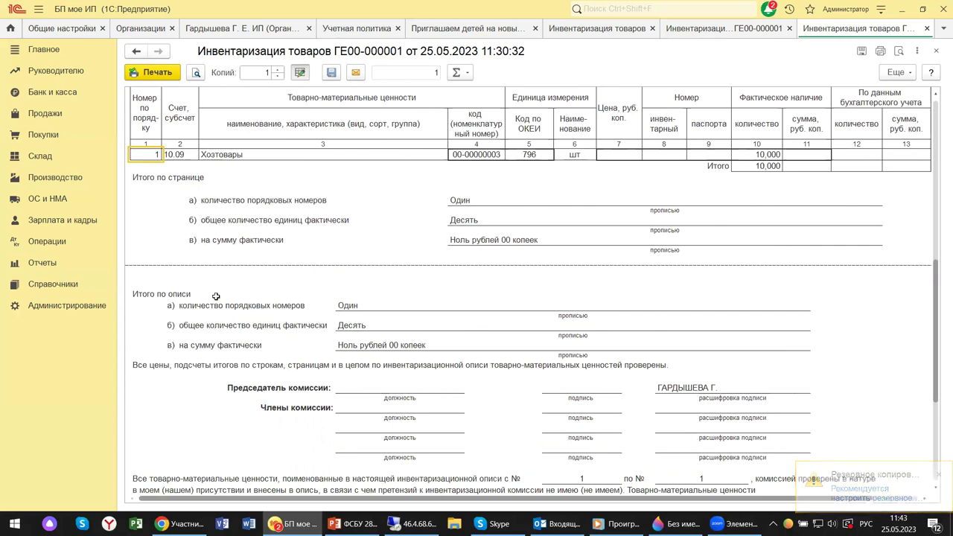
{"action": "scroll", "coordinate": [147, 286], "scroll_direction": "down", "scroll_amount": 5}
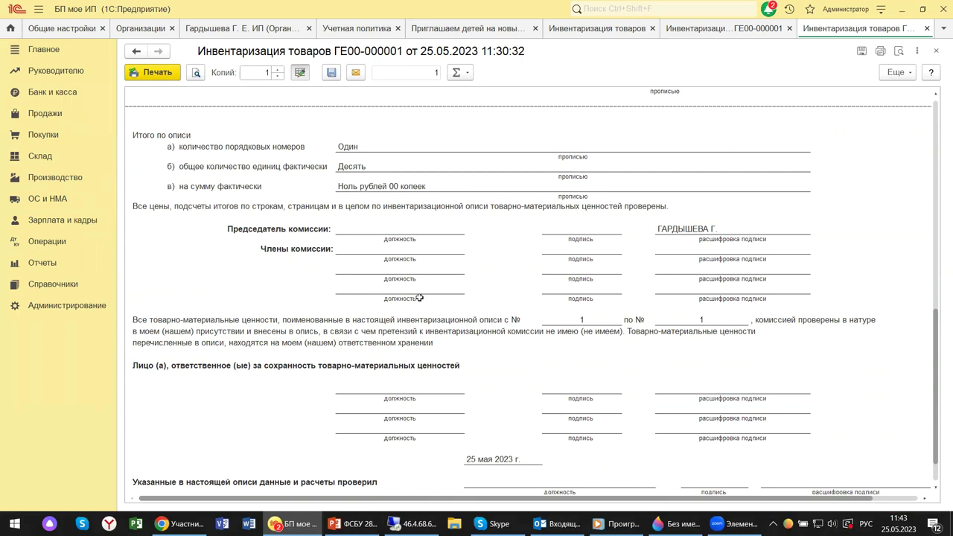
{"action": "scroll", "coordinate": [419, 298], "scroll_direction": "down", "scroll_amount": 1}
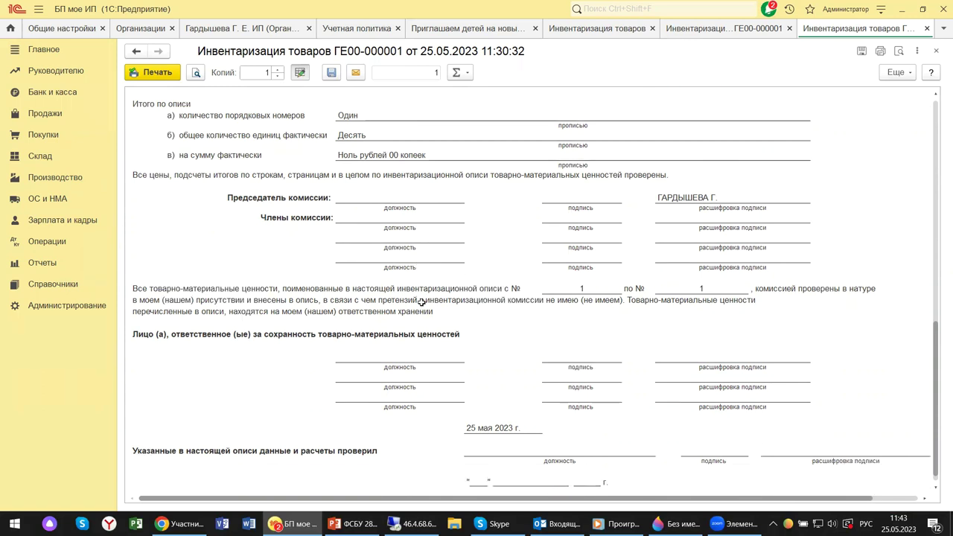
{"action": "scroll", "coordinate": [420, 297], "scroll_direction": "down", "scroll_amount": 6}
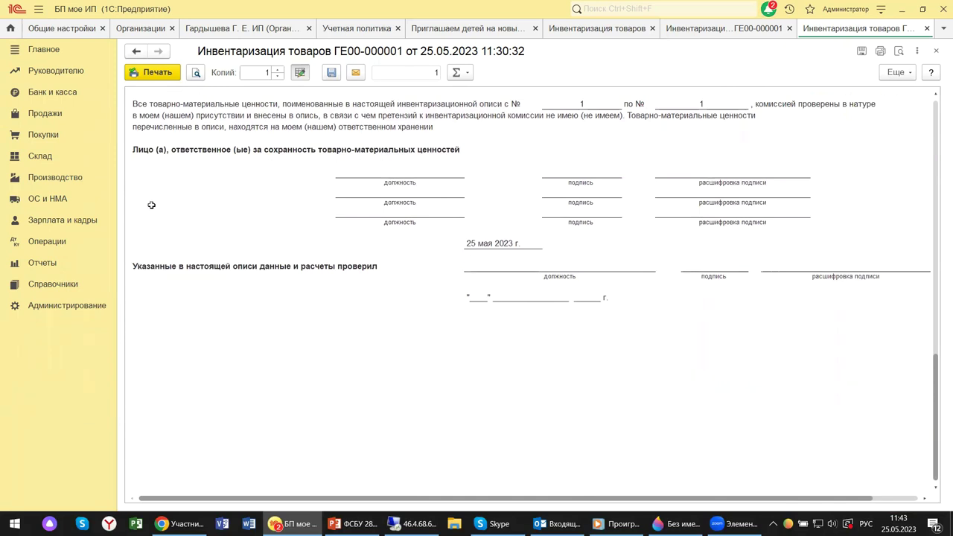
{"action": "left_click", "coordinate": [936, 50]}
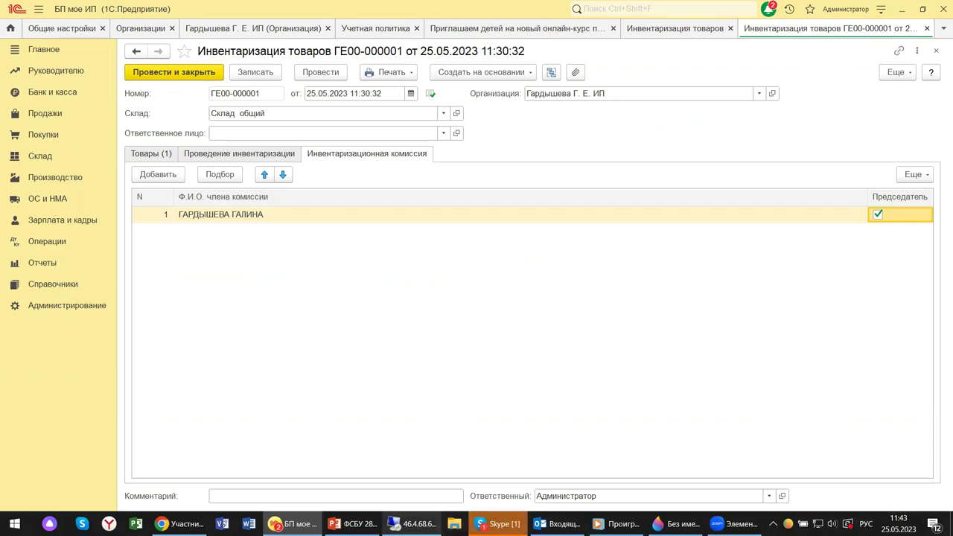
Step: Switch to the 1C:ERP demo database and create a goods recount for warehouse Мой магазин with Печатать количество по учету enabled
{"action": "left_click", "coordinate": [413, 523]}
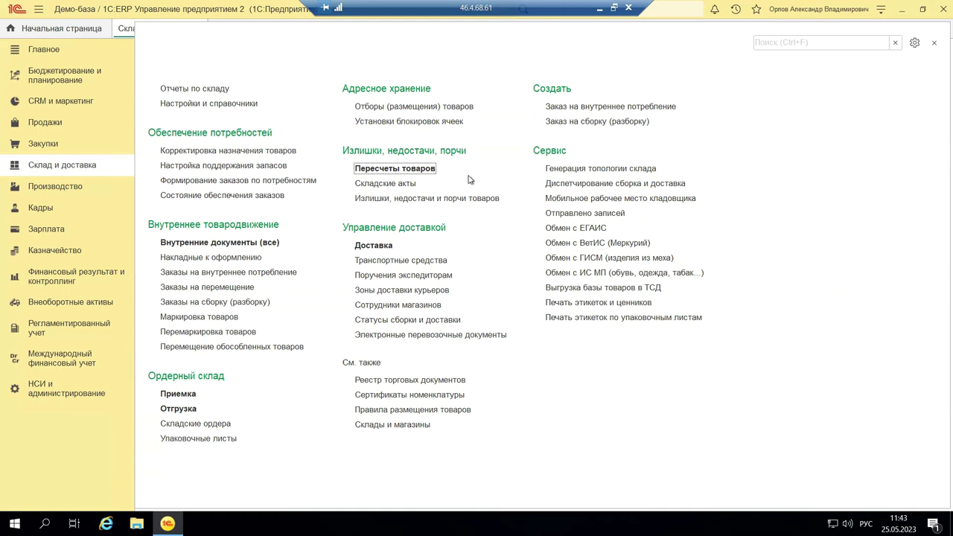
{"action": "left_click", "coordinate": [384, 169]}
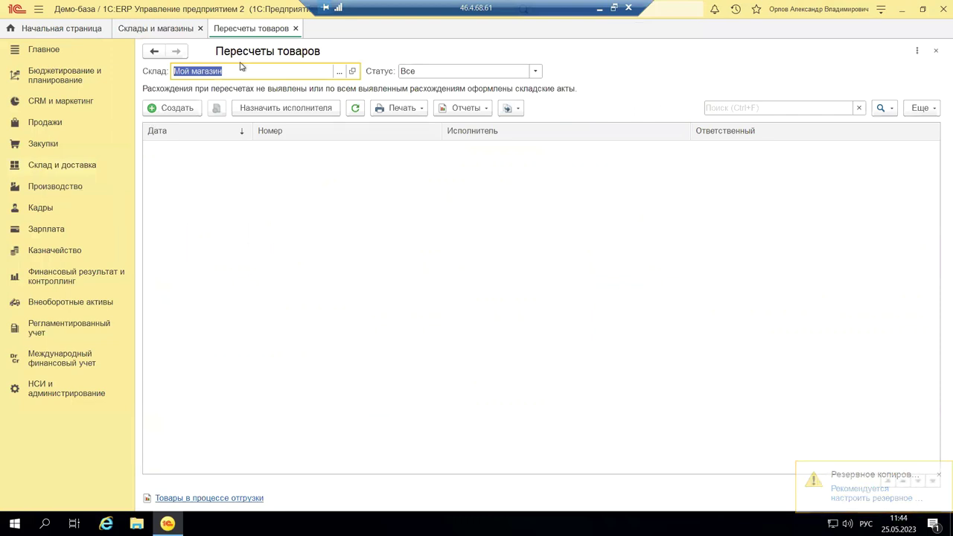
{"action": "left_click", "coordinate": [166, 110]}
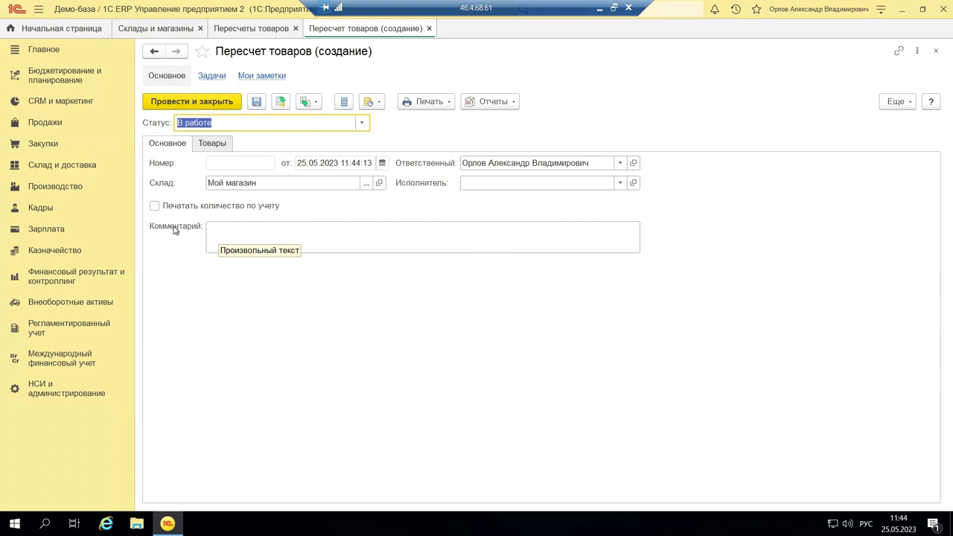
{"action": "left_click", "coordinate": [192, 208]}
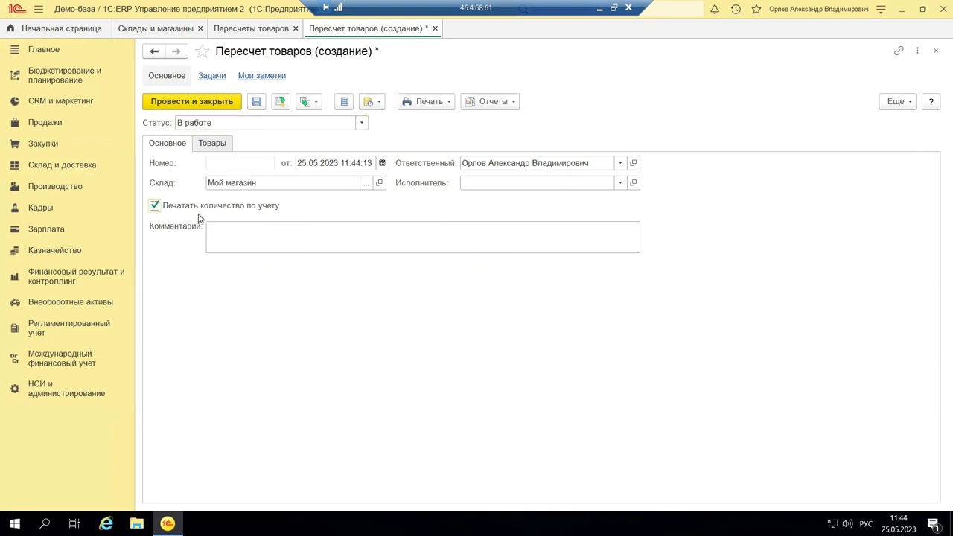
Step: Add a line to the recount's goods table and open the full item catalogue for it
{"action": "left_click", "coordinate": [205, 143]}
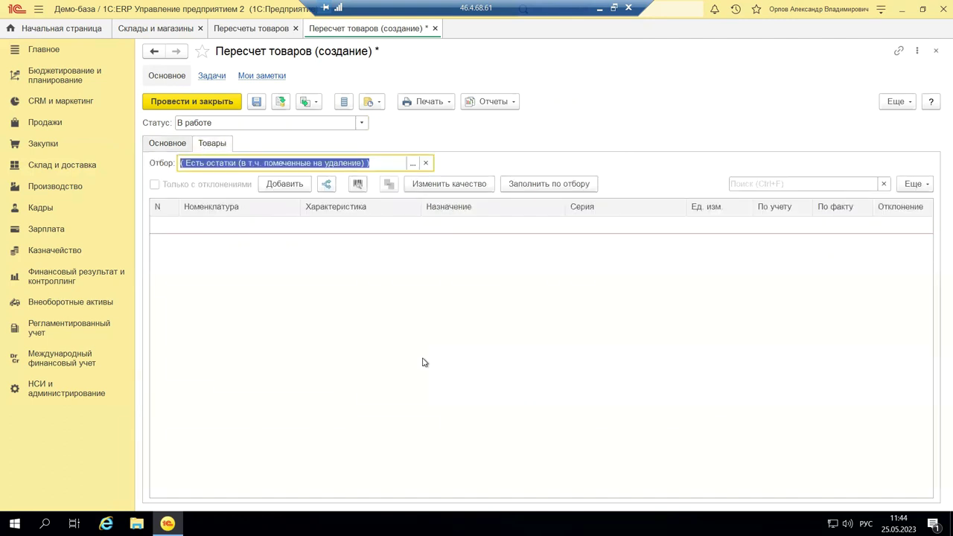
{"action": "left_click", "coordinate": [283, 188]}
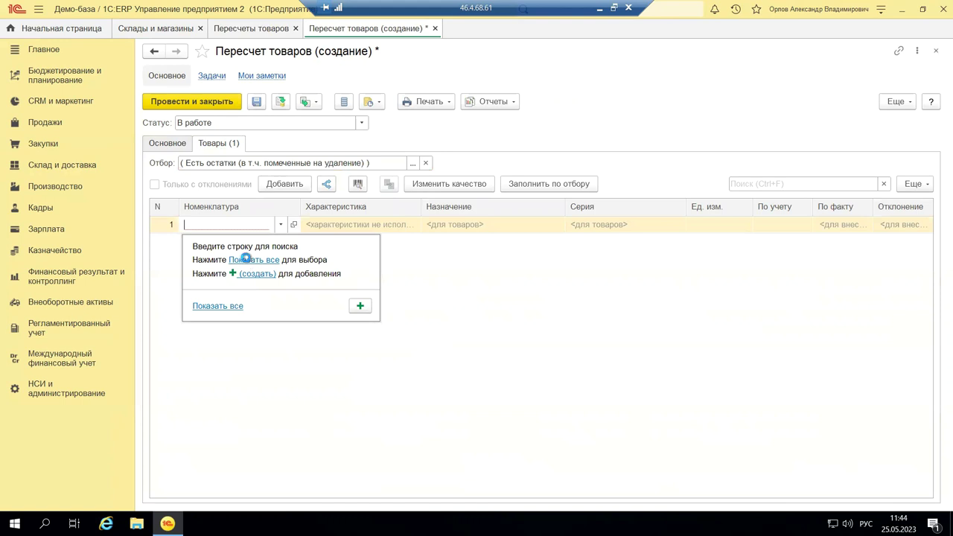
{"action": "left_click", "coordinate": [251, 260]}
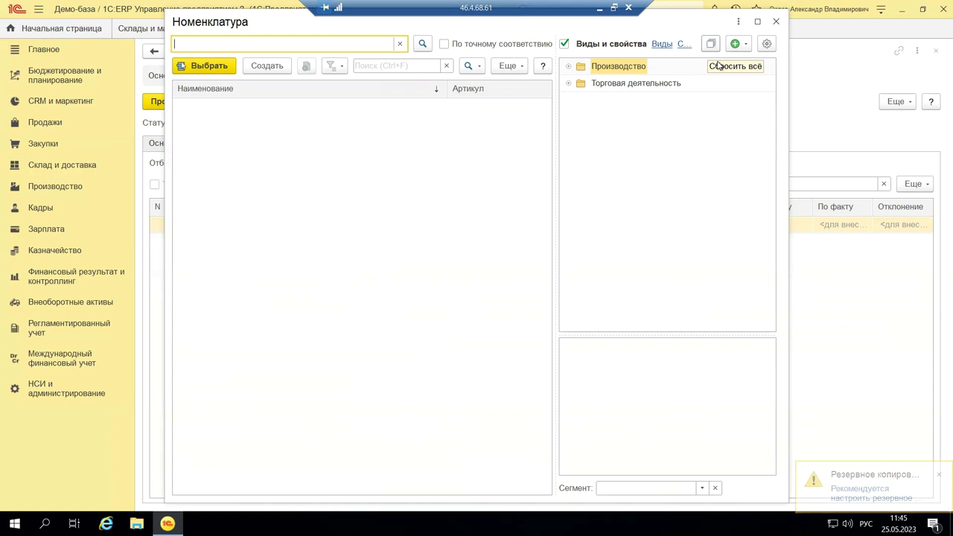
Step: Switch to the PowerPoint presentation and show slide 10 with the Инвентаризация commands of the Склад section
{"action": "left_click", "coordinate": [600, 8]}
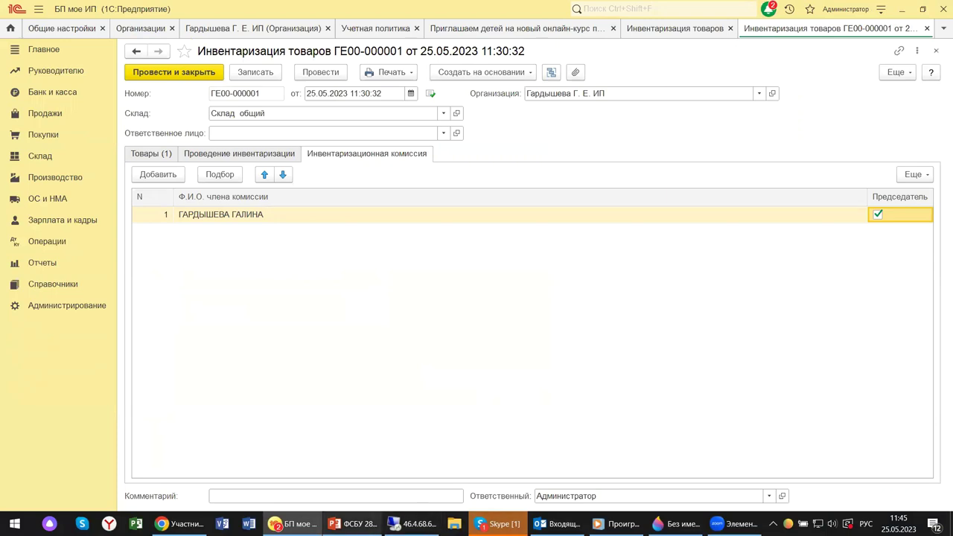
{"action": "left_click", "coordinate": [350, 465]}
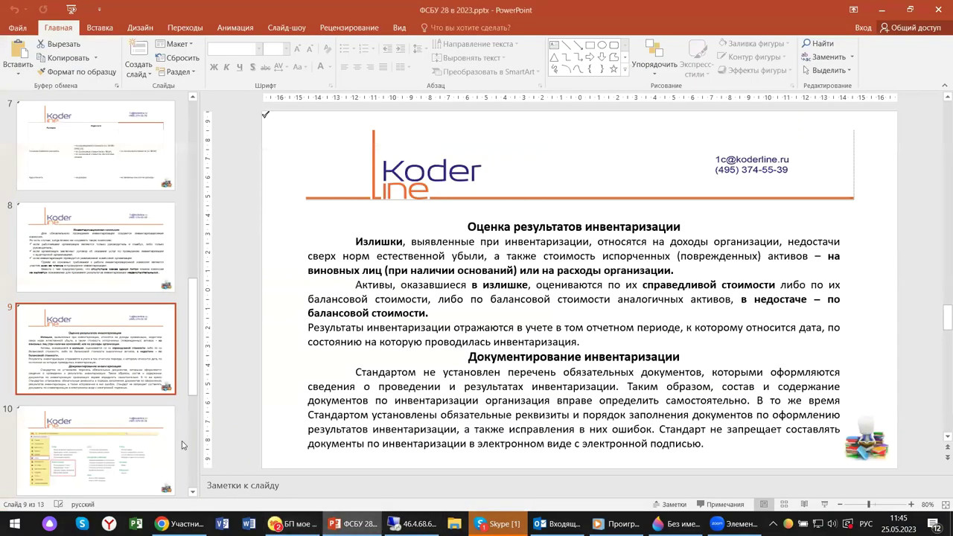
{"action": "scroll", "coordinate": [123, 461], "scroll_direction": "down", "scroll_amount": 3}
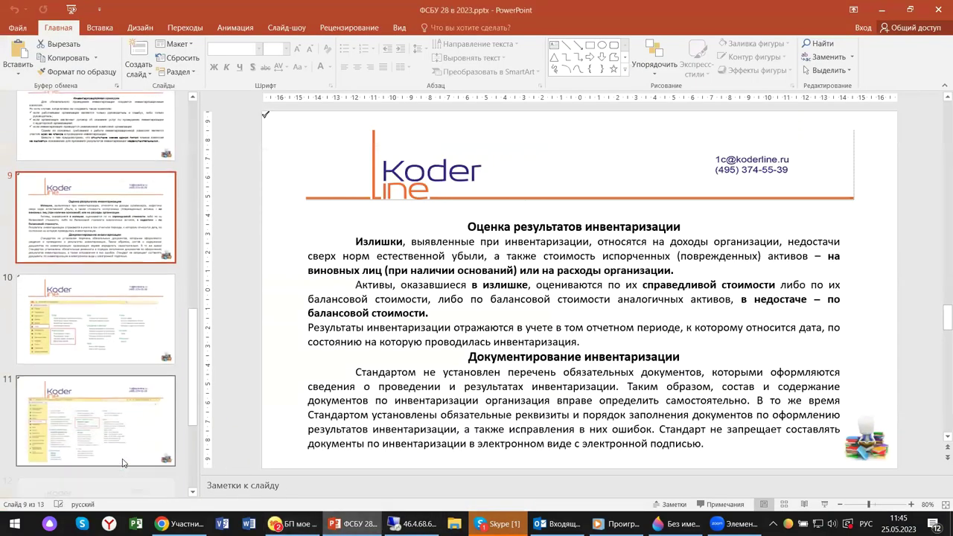
{"action": "scroll", "coordinate": [123, 462], "scroll_direction": "down", "scroll_amount": 1}
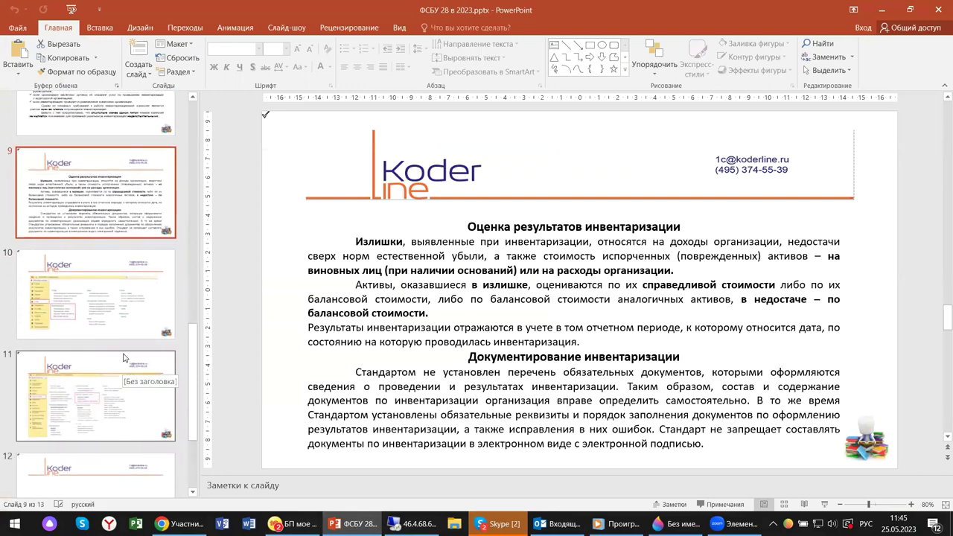
{"action": "left_click", "coordinate": [113, 312]}
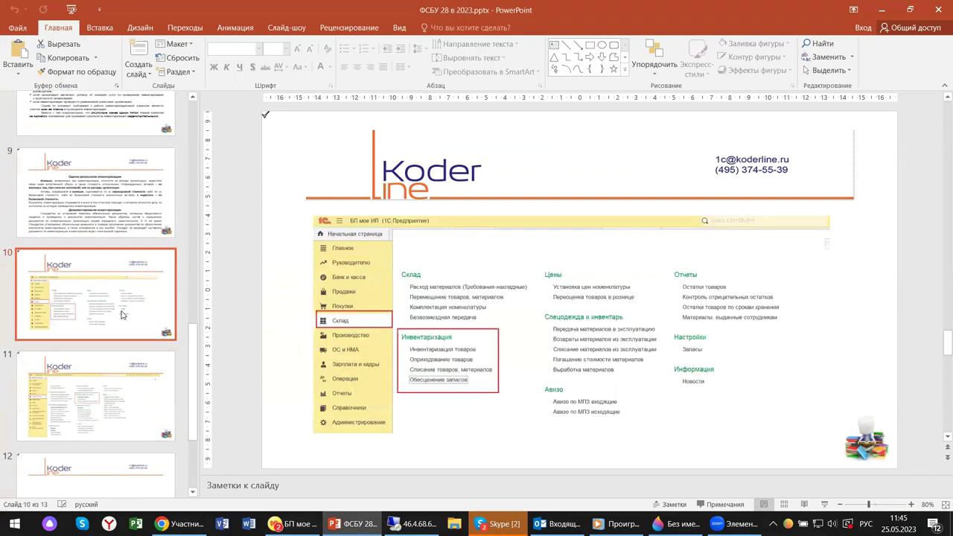
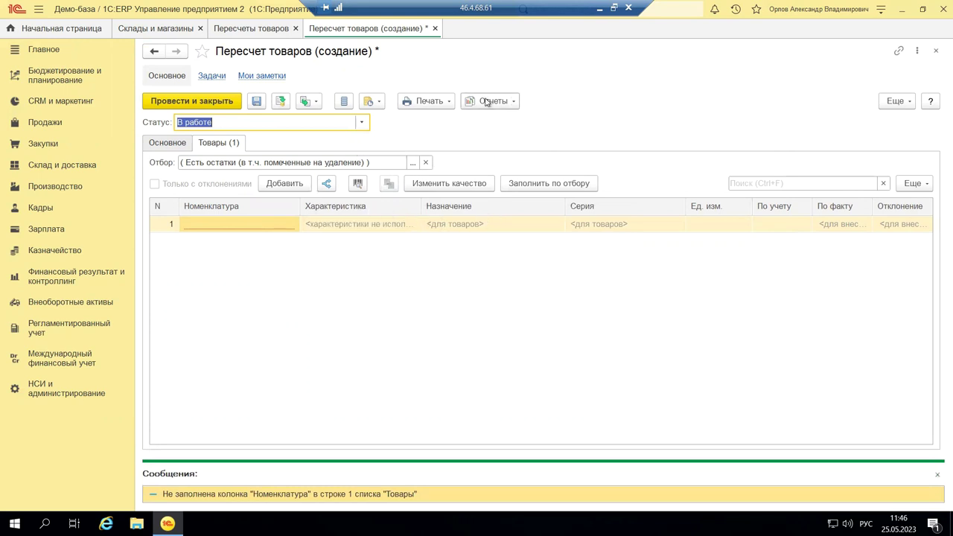
Step: Try to print the Бланк задания на пересчет товаров form, agreeing to post the recount and refill its book quantities
{"action": "left_click", "coordinate": [425, 100]}
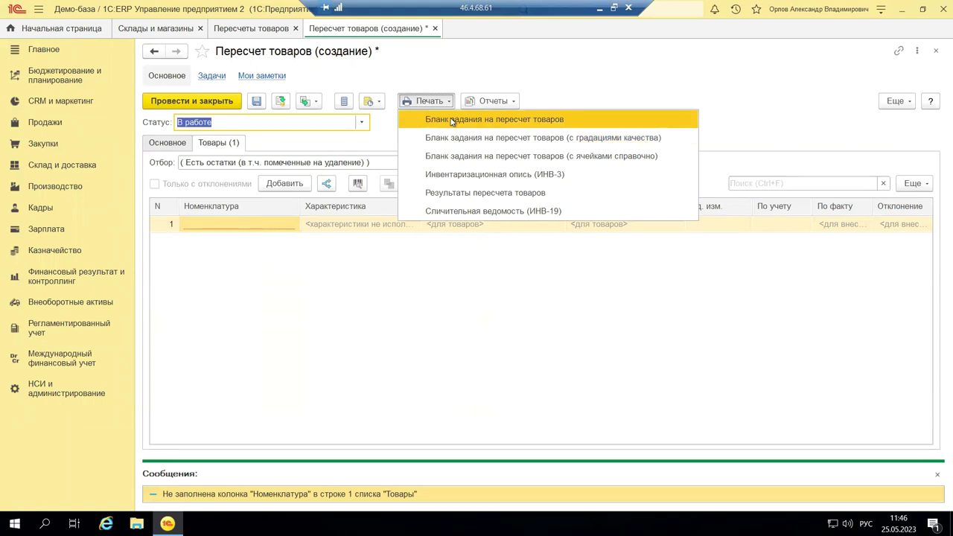
{"action": "left_click", "coordinate": [451, 120]}
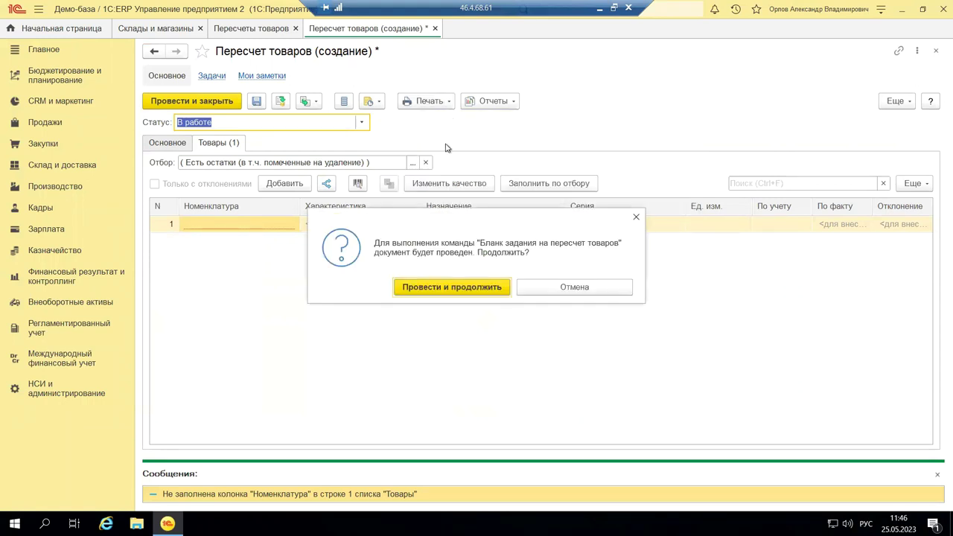
{"action": "left_click", "coordinate": [436, 293]}
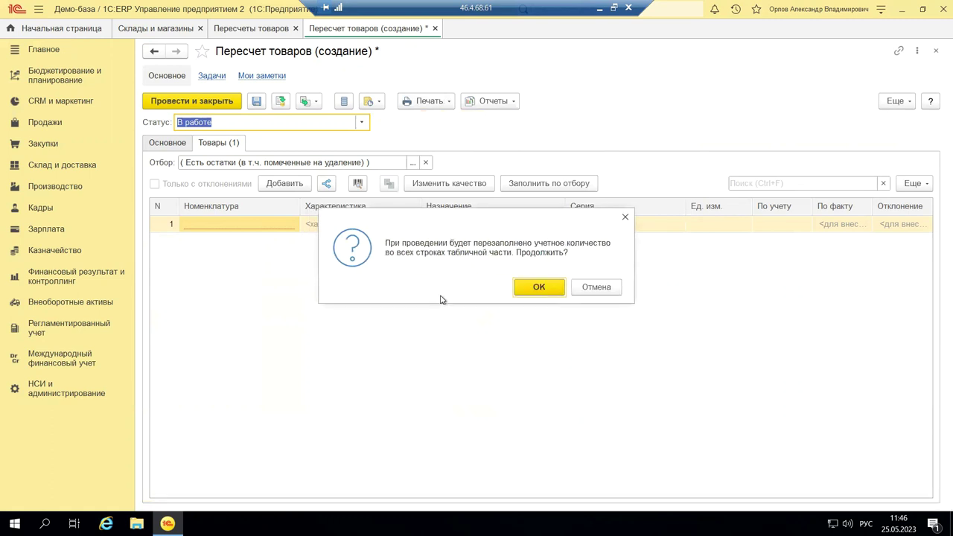
{"action": "left_click", "coordinate": [538, 287]}
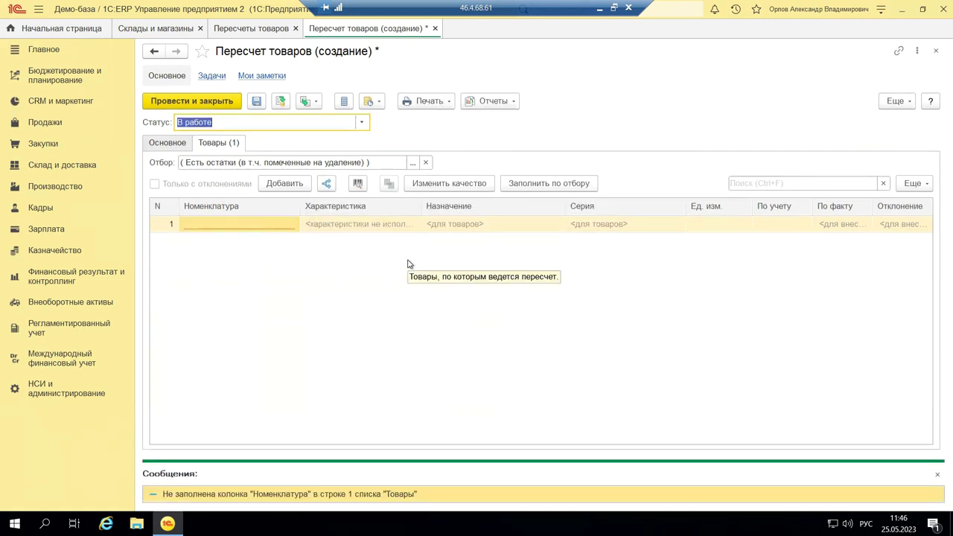
Step: Check the recount's print forms, close the document with saving, and open the Складские акты list
{"action": "left_click", "coordinate": [432, 102]}
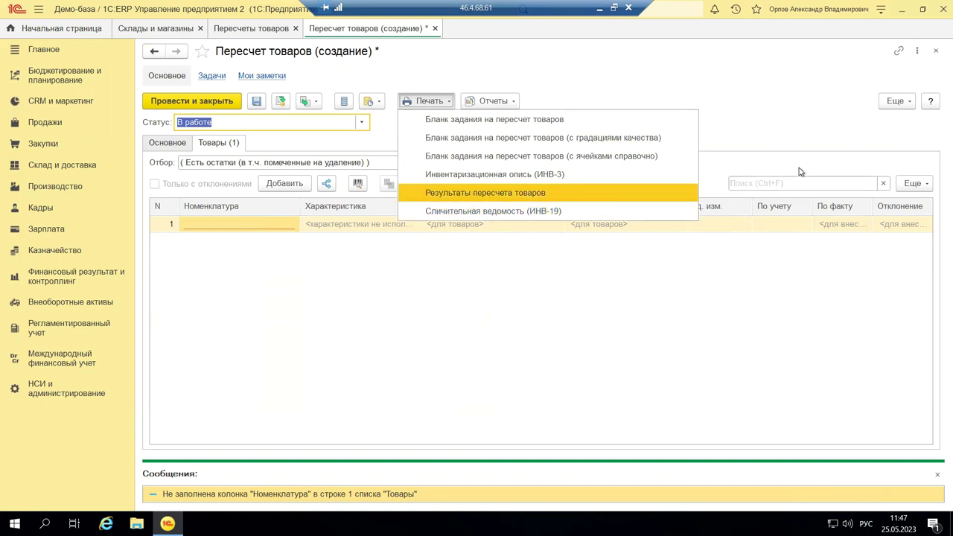
{"action": "left_click", "coordinate": [931, 75]}
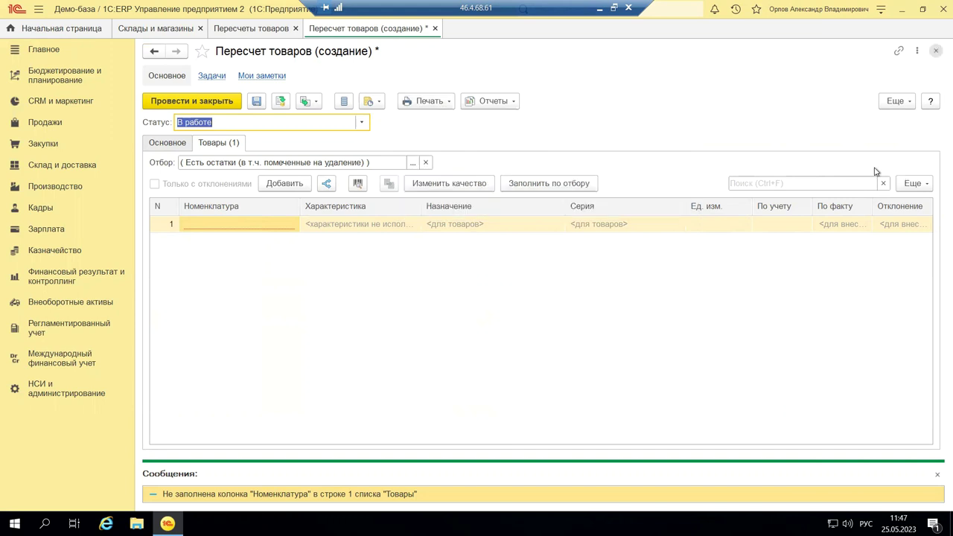
{"action": "left_click", "coordinate": [462, 291]}
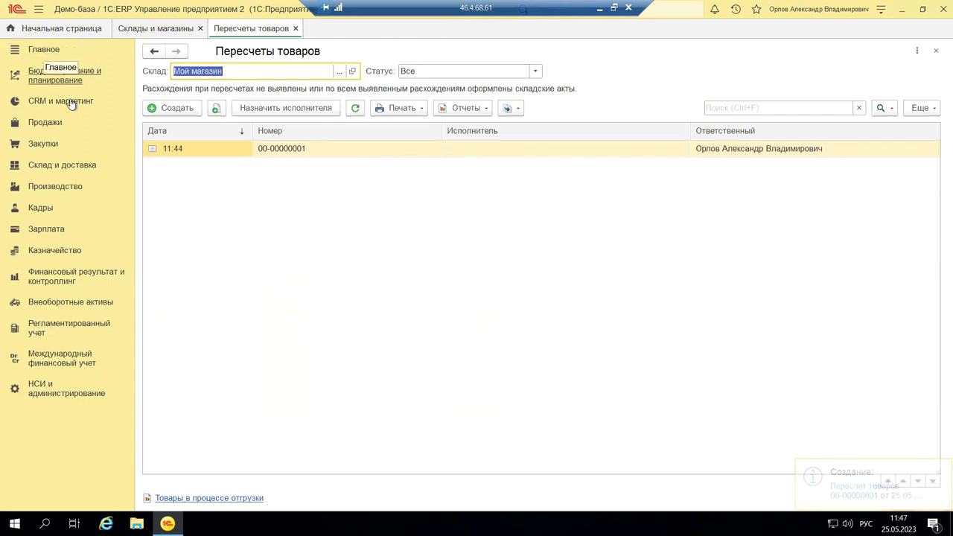
{"action": "left_click", "coordinate": [61, 167]}
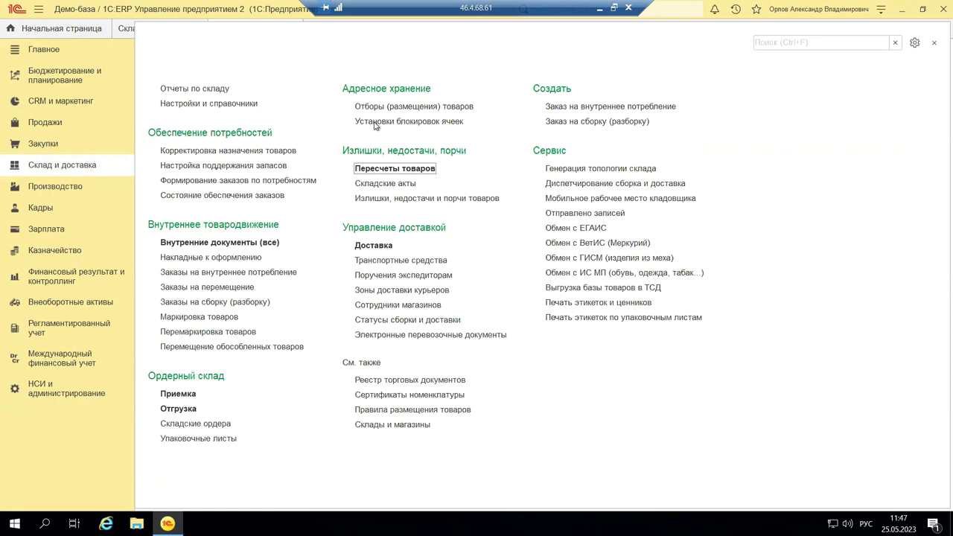
{"action": "left_click", "coordinate": [373, 183]}
Step: Switch to the БП мое ИП database and review the inventory commands in its Склад section
{"action": "left_click", "coordinate": [599, 7]}
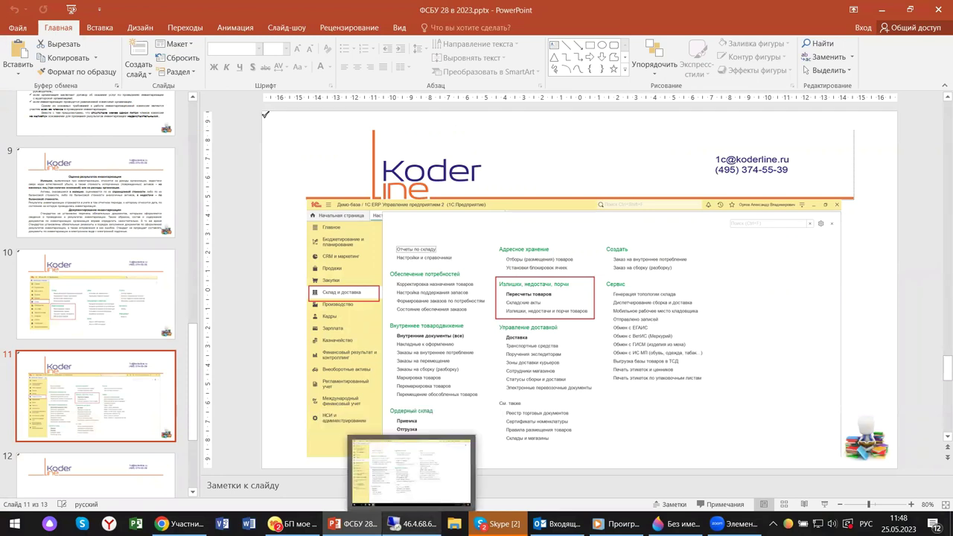
{"action": "left_click", "coordinate": [267, 508]}
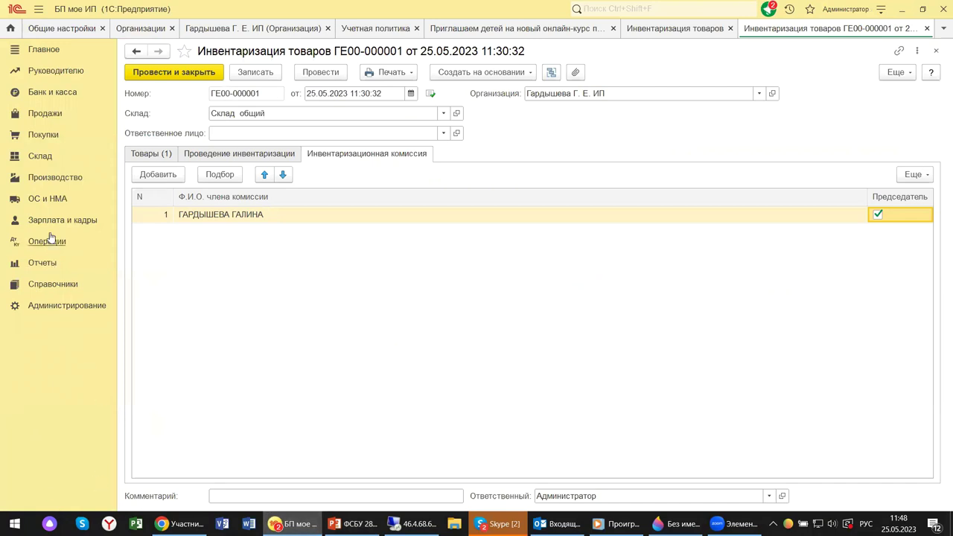
{"action": "left_click", "coordinate": [34, 164]}
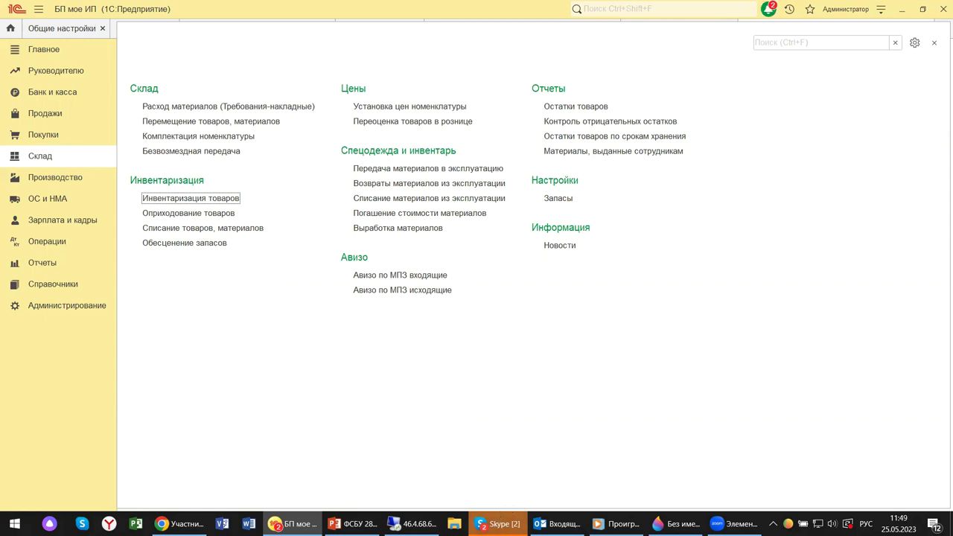
Step: Switch back to the 1C:ERP demo and open the Пересортица товаров act for the Бытовая техника warehouse
{"action": "left_click", "coordinate": [412, 523]}
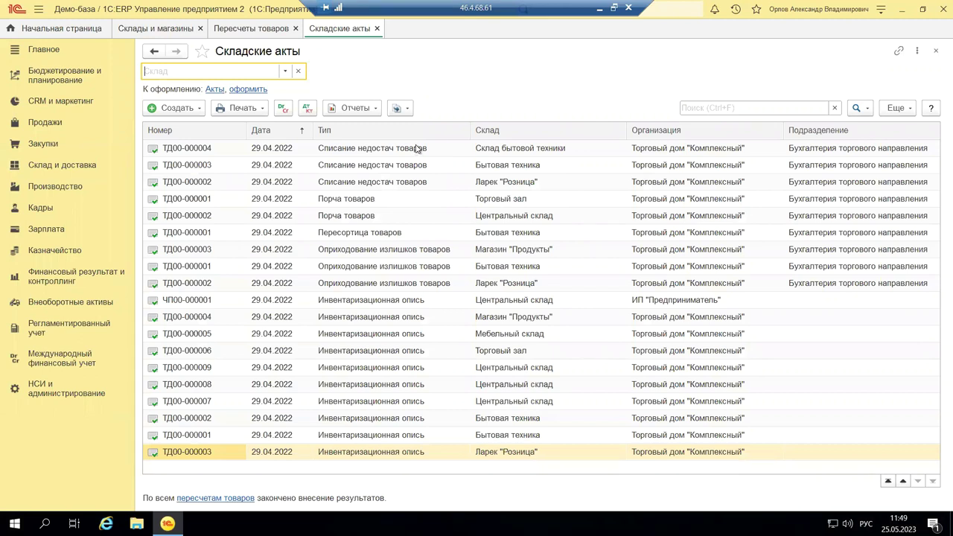
{"action": "left_click", "coordinate": [352, 234]}
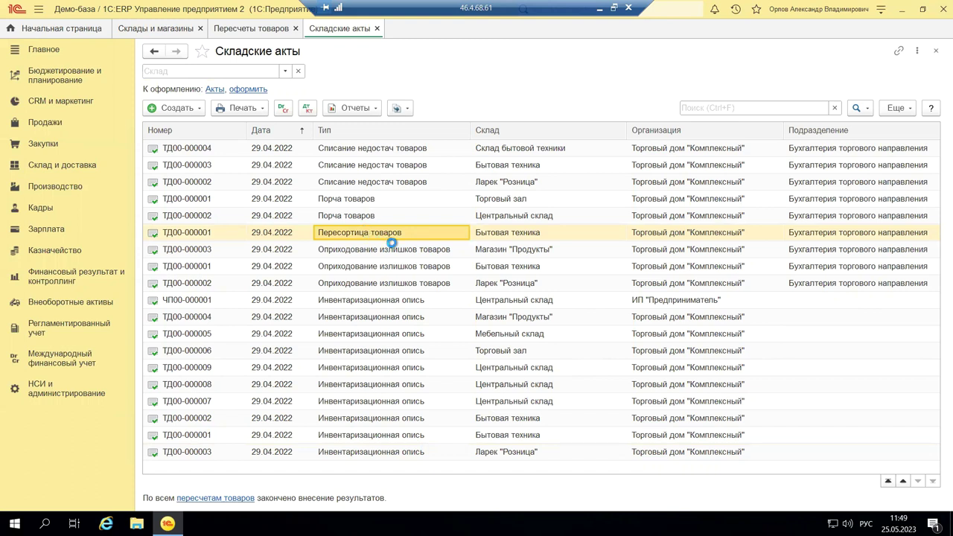
{"action": "double_click", "coordinate": [391, 232]}
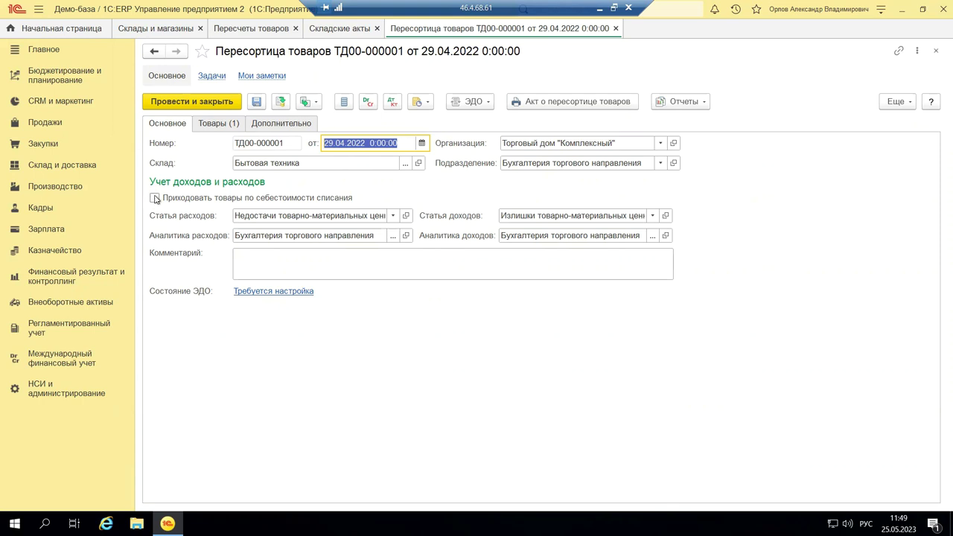
Step: Examine the act's Приходовать товары по себестоимости списания option and its line of written-off and received goods, through price and quantity
{"action": "mouse_move", "coordinate": [155, 199]}
{"action": "mouse_move", "coordinate": [154, 199]}
{"action": "mouse_move", "coordinate": [239, 198]}
{"action": "left_click", "coordinate": [232, 127]}
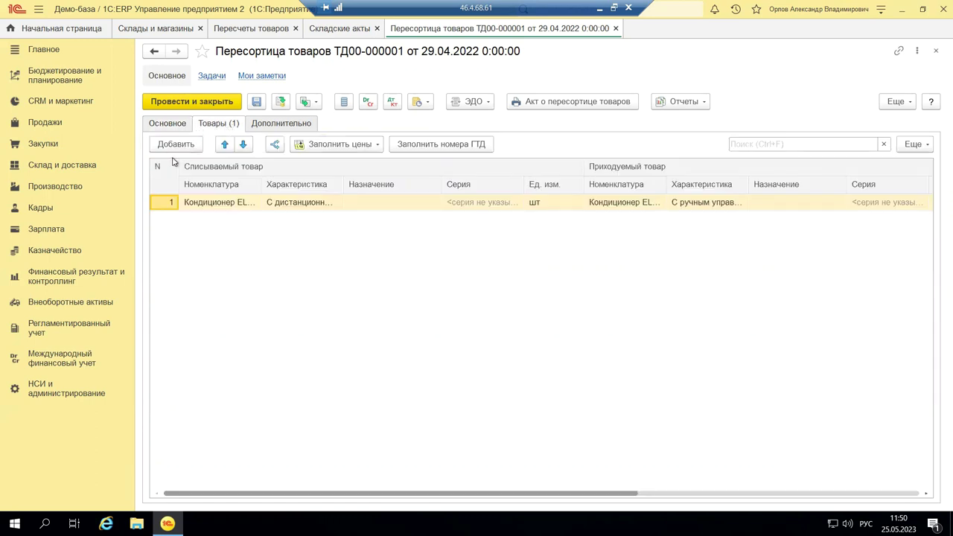
{"action": "left_click_drag", "start_coordinate": [184, 495], "coordinate": [536, 505]}
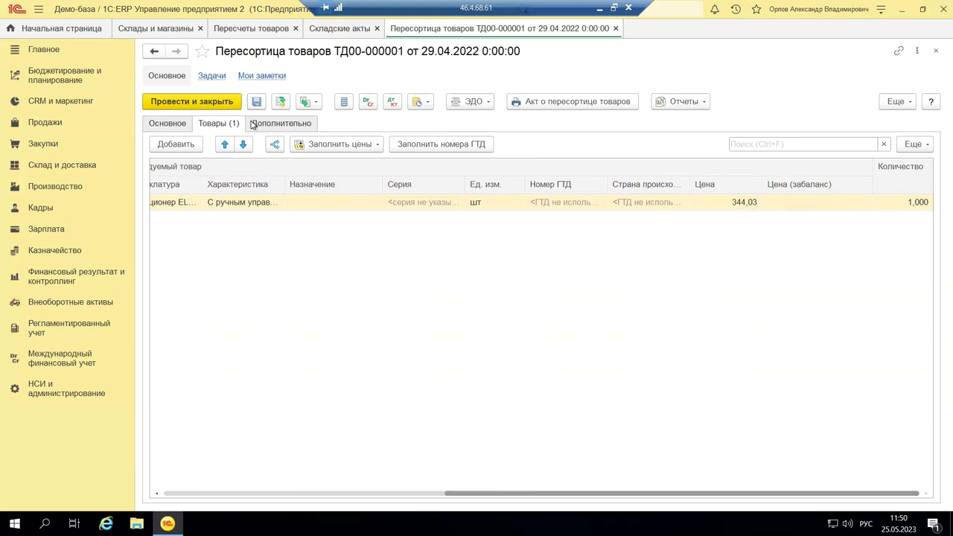
Step: Set the act's currency to RUB, post and close it, and return to the БП мое ИП database
{"action": "left_click", "coordinate": [281, 123]}
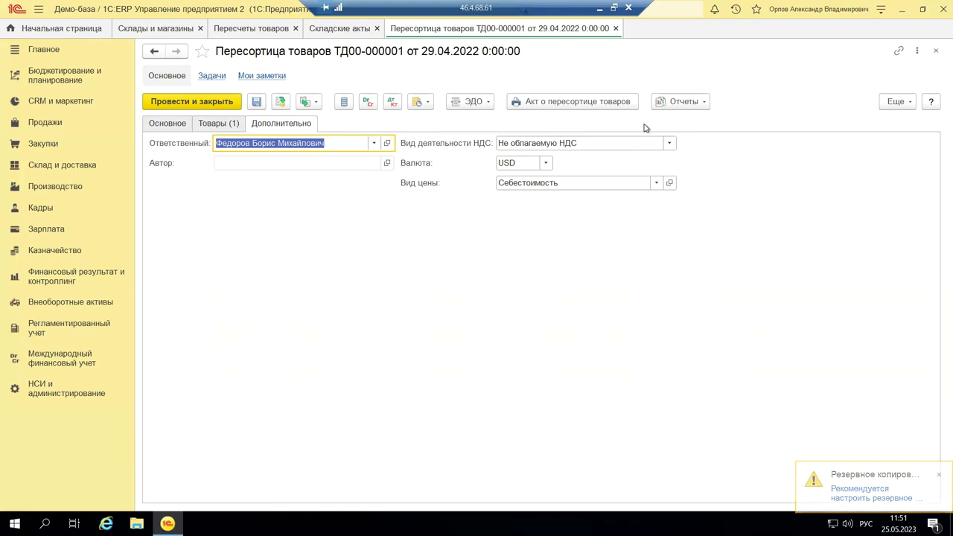
{"action": "left_click", "coordinate": [546, 166]}
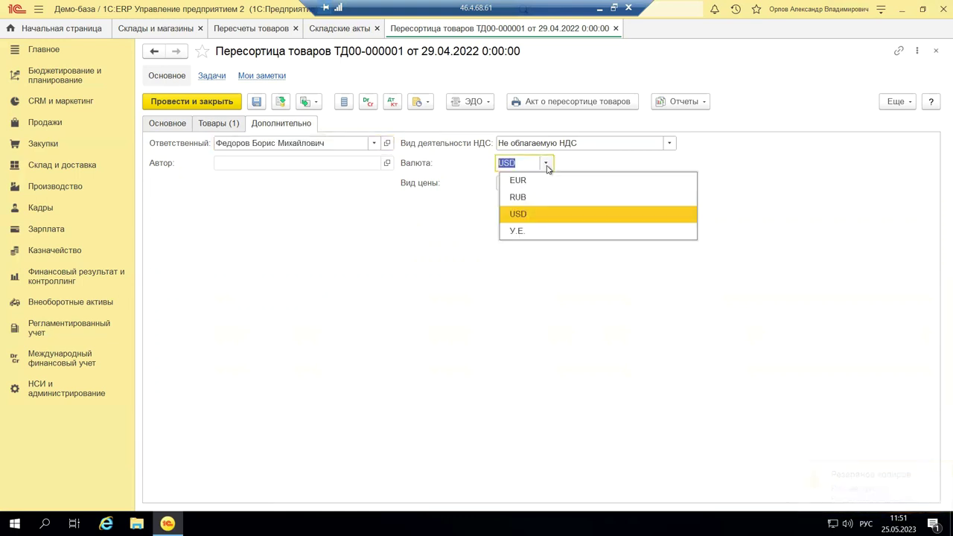
{"action": "left_click", "coordinate": [515, 197]}
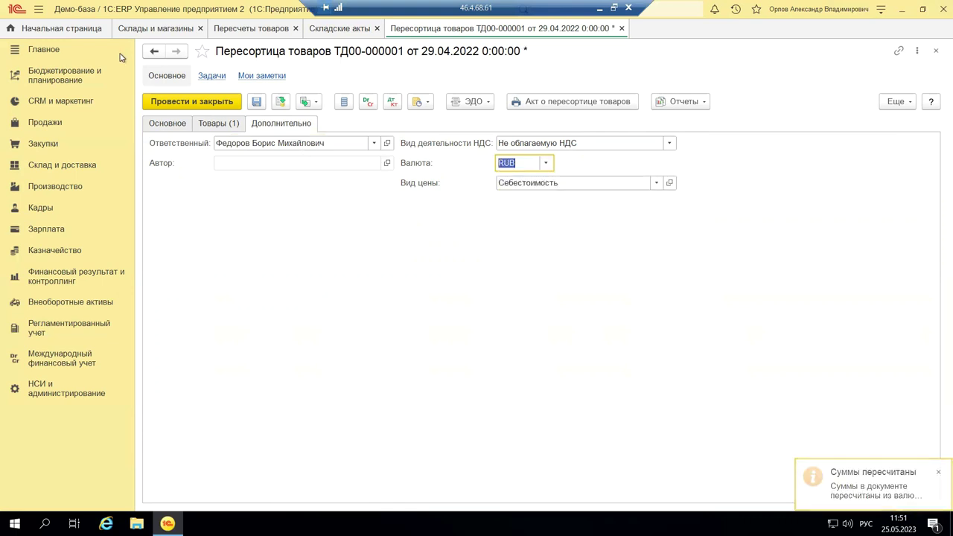
{"action": "left_click", "coordinate": [235, 96]}
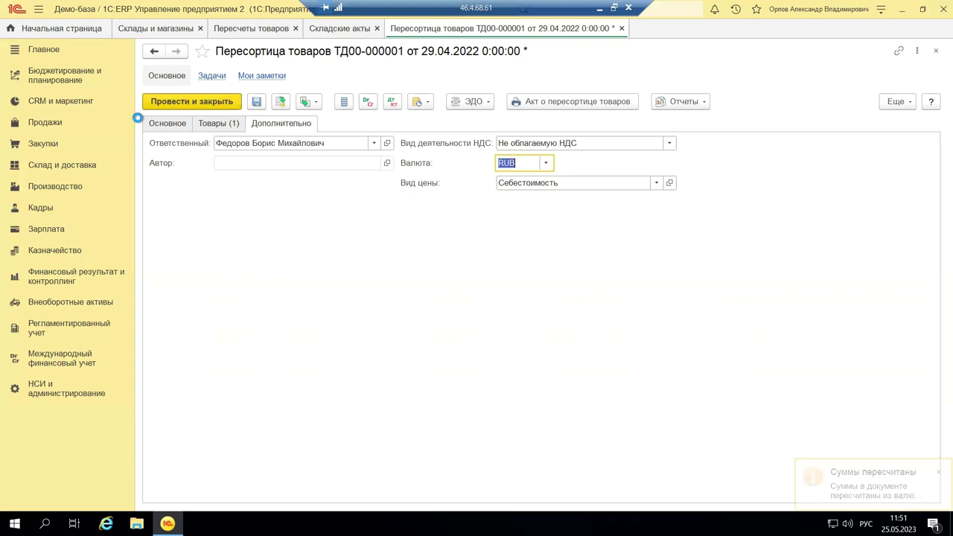
{"action": "key", "text": "ctrl+Return"}
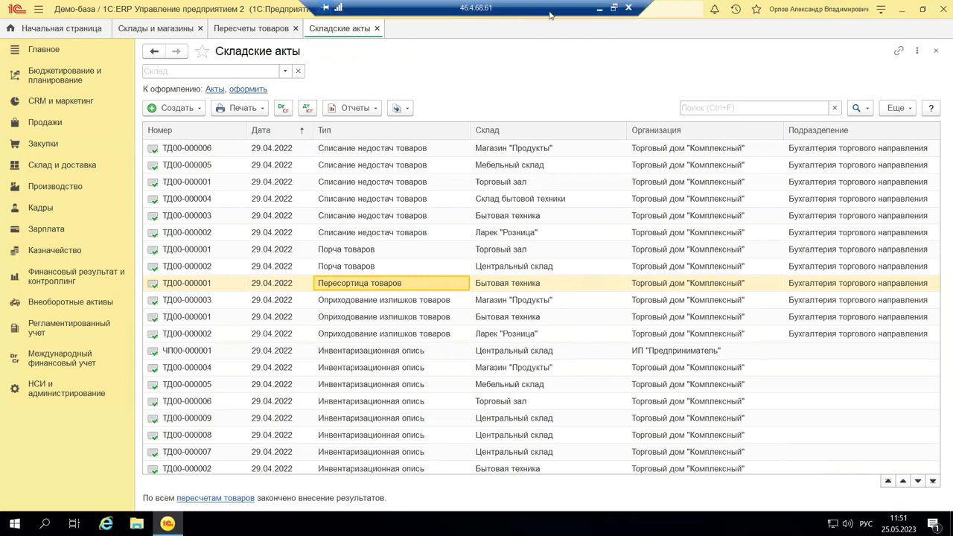
{"action": "left_click", "coordinate": [599, 7]}
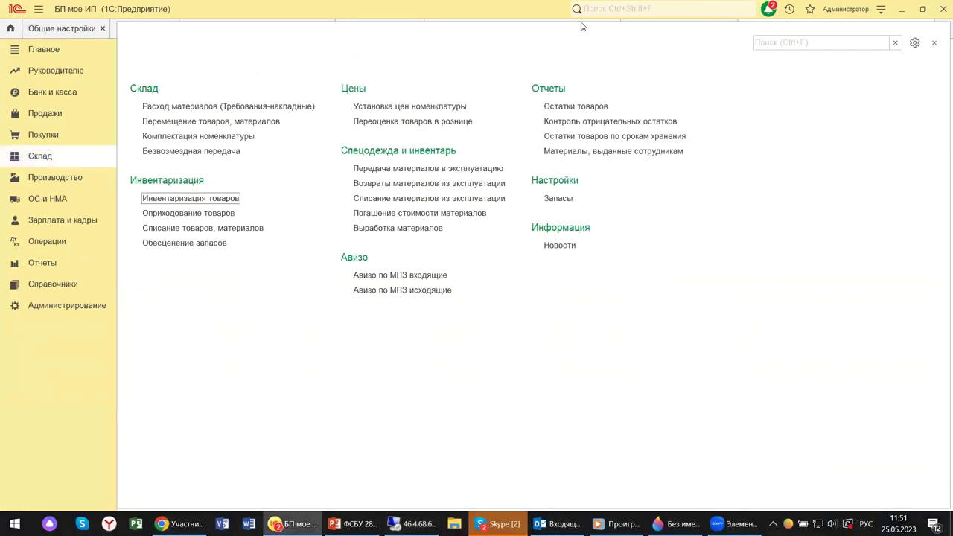
Step: View and close the Оприходование товаров list, then review which documents can be created from the open Инвентаризация товаров document
{"action": "left_click", "coordinate": [168, 214]}
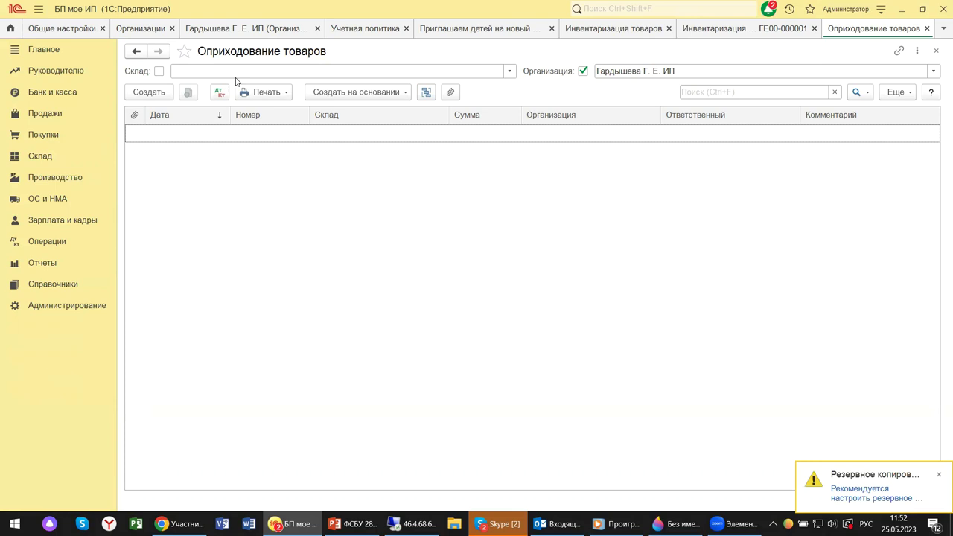
{"action": "left_click", "coordinate": [935, 50]}
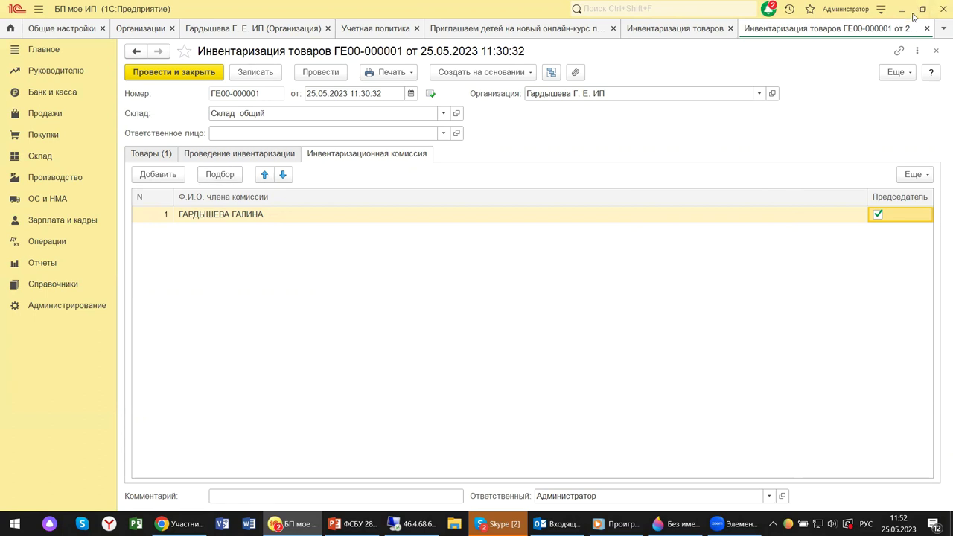
{"action": "left_click", "coordinate": [485, 72]}
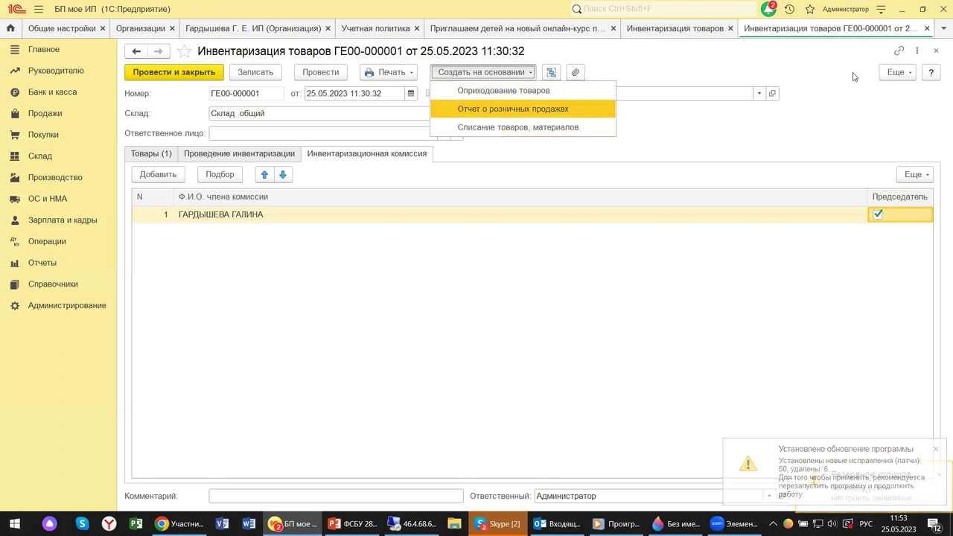
Step: Close the Инвентаризация товаров document, the Инвентаризация товаров list and the news page about the children's online course
{"action": "left_click", "coordinate": [937, 52]}
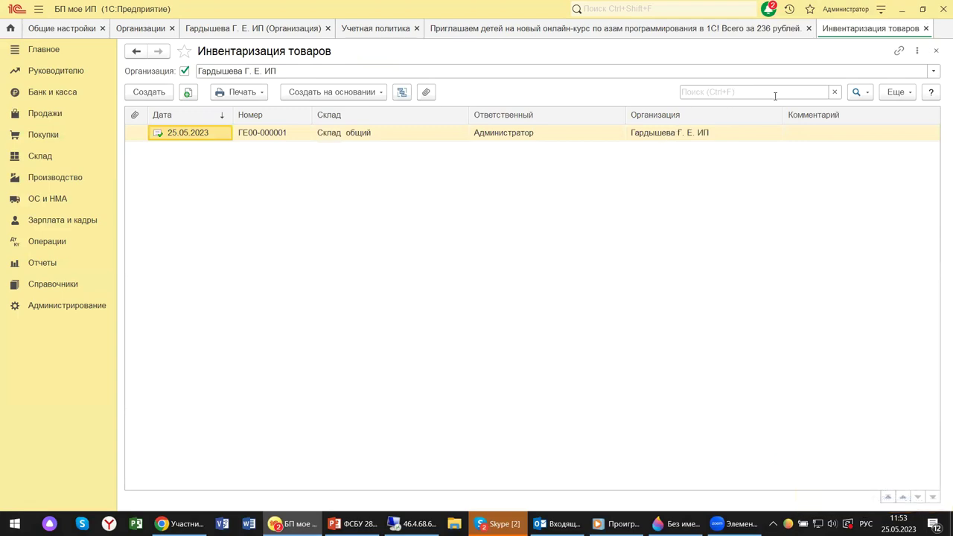
{"action": "left_click", "coordinate": [936, 53]}
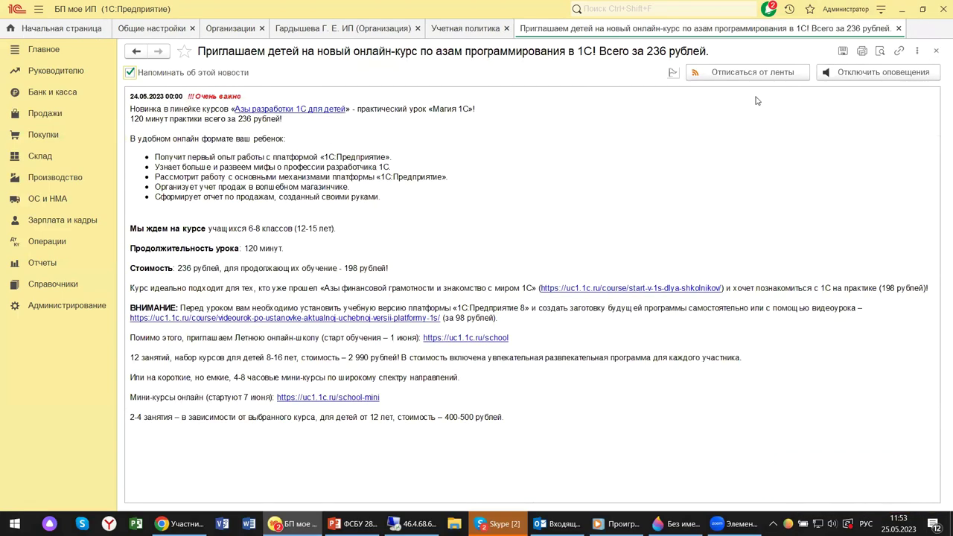
{"action": "left_click", "coordinate": [936, 53]}
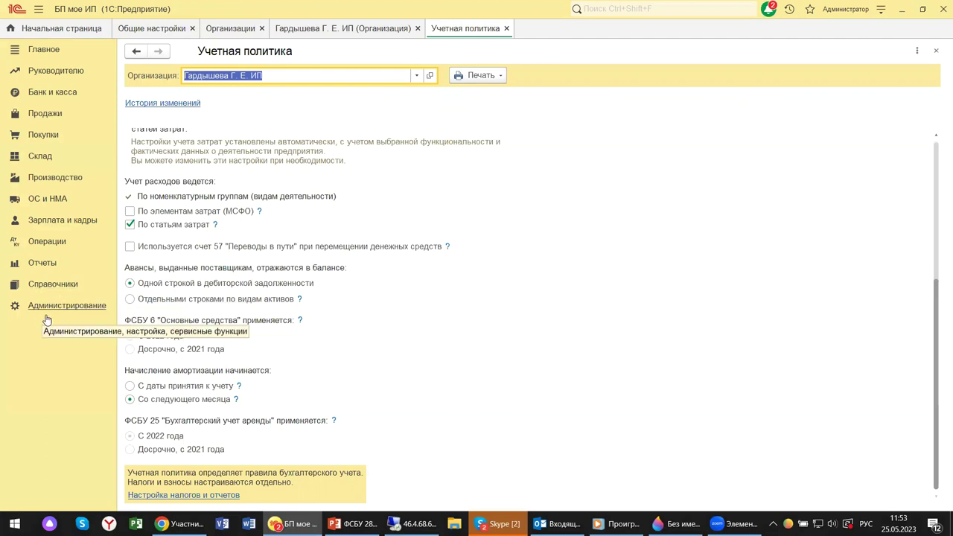
Step: View the Организации list from the Главное section of the БП мое ИП database and close it
{"action": "left_click", "coordinate": [39, 51]}
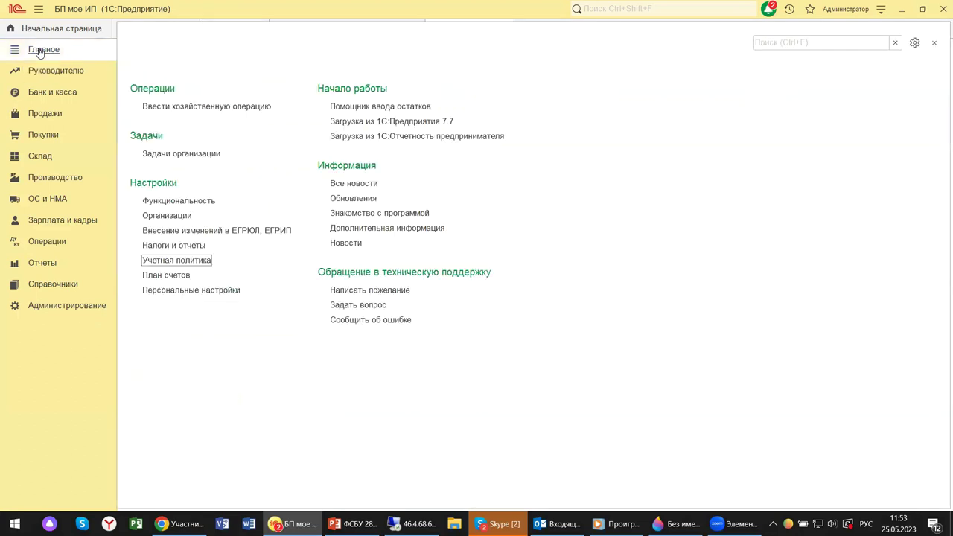
{"action": "left_click", "coordinate": [176, 218]}
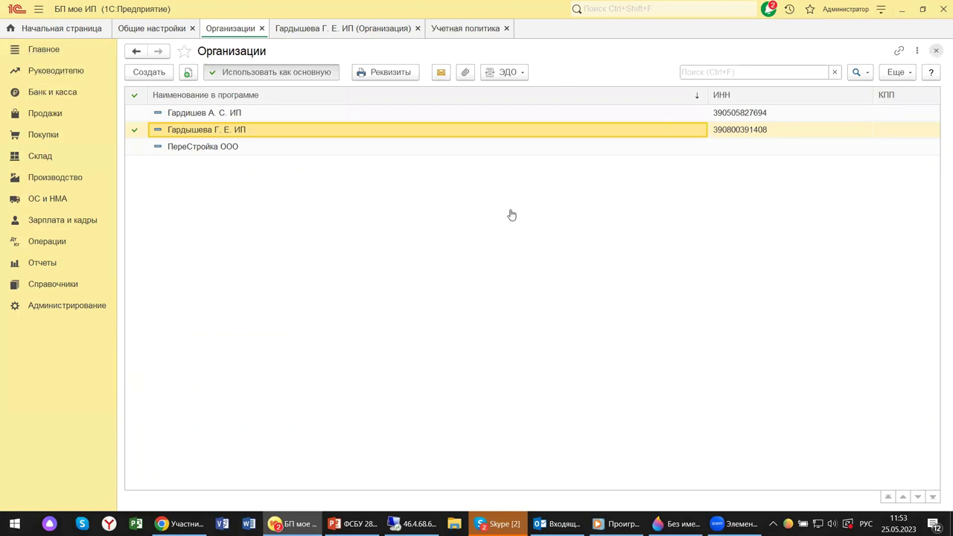
{"action": "key", "text": "Escape"}
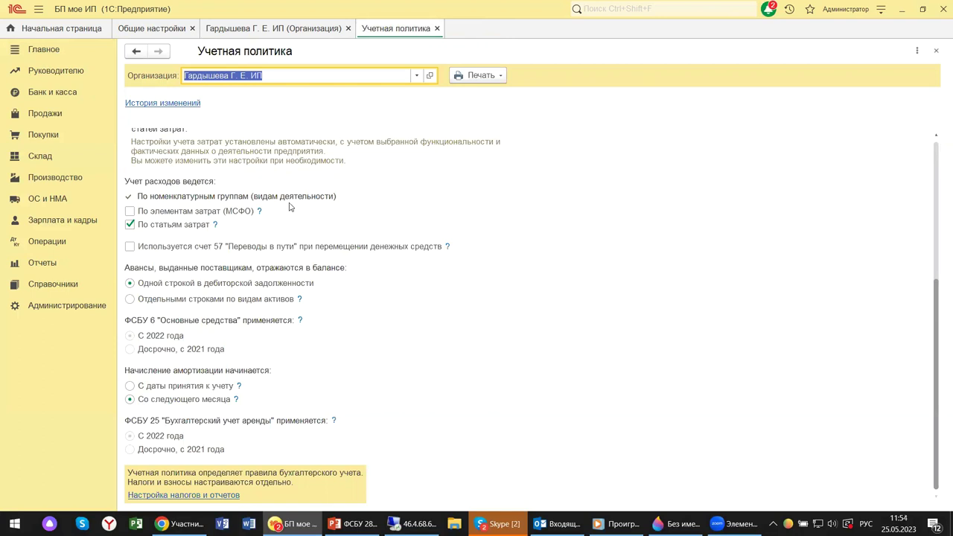
Step: Switch to the 1C:ERP demo, view the Организации list from НСИ и администрирование, and close it
{"action": "mouse_move", "coordinate": [497, 523]}
{"action": "mouse_move", "coordinate": [411, 523]}
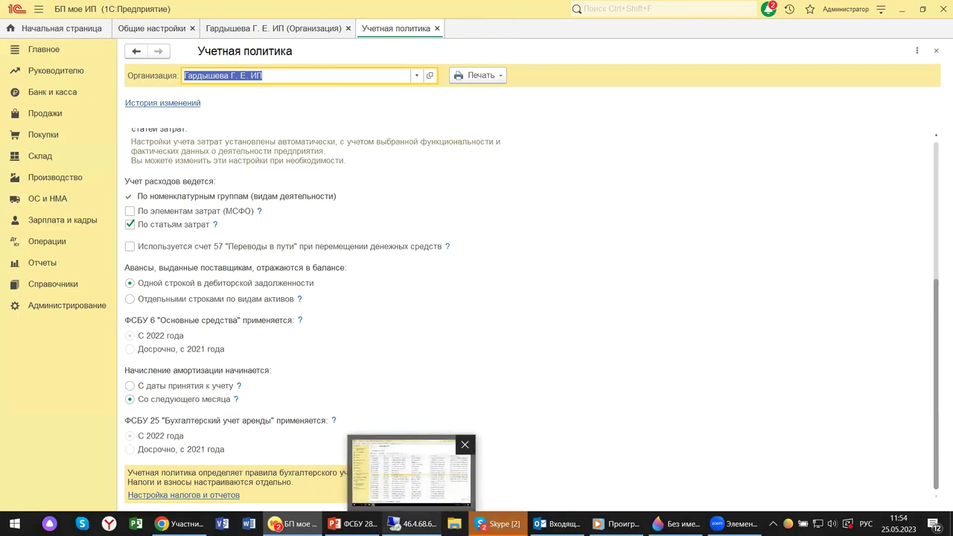
{"action": "left_click", "coordinate": [412, 523]}
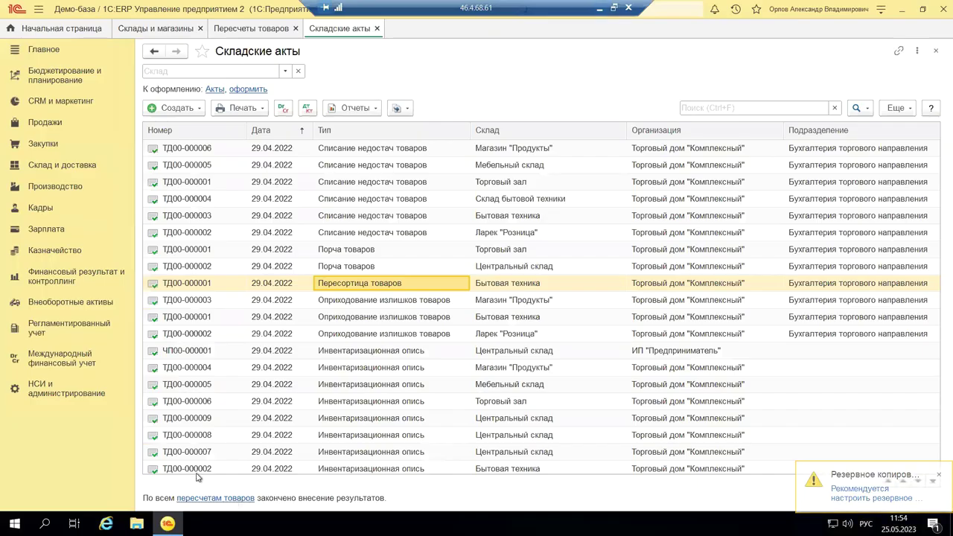
{"action": "left_click", "coordinate": [46, 393]}
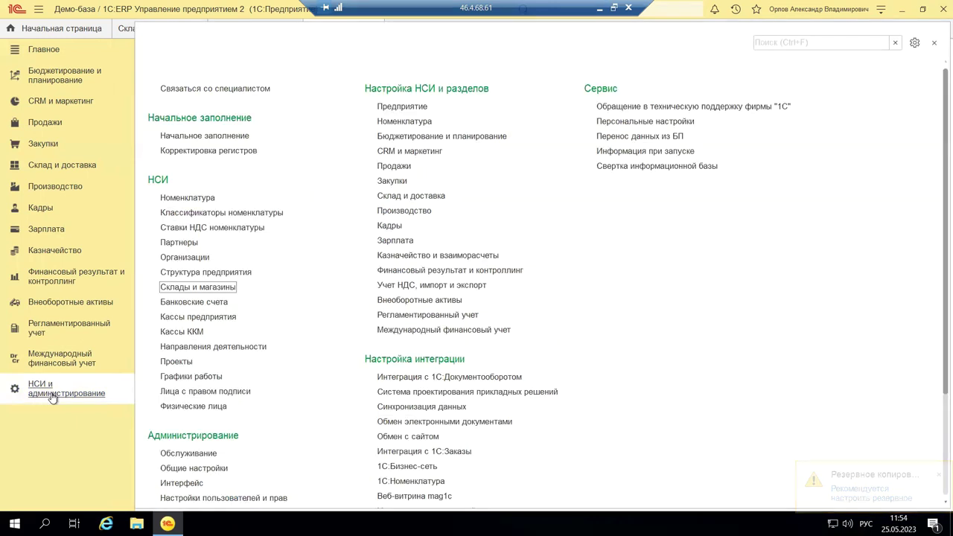
{"action": "left_click", "coordinate": [179, 256]}
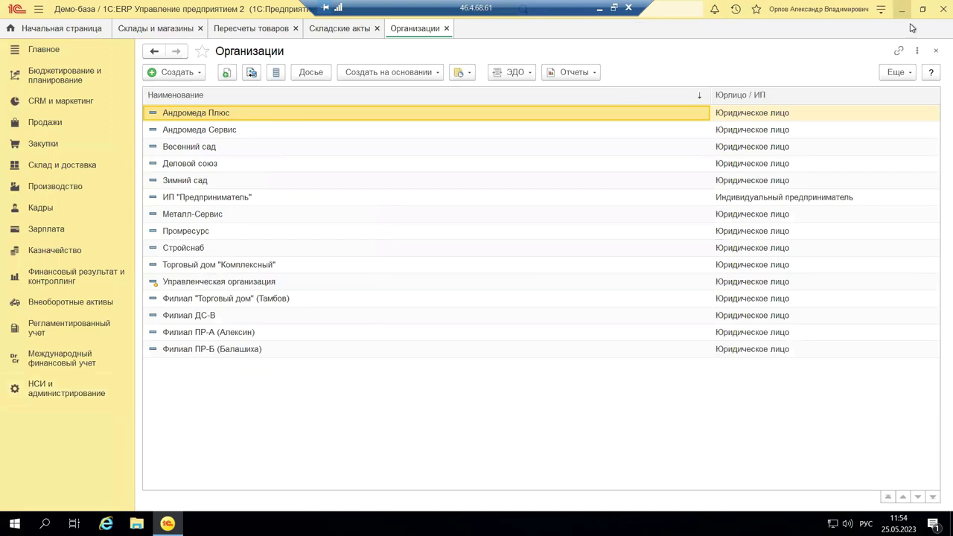
{"action": "left_click", "coordinate": [935, 52]}
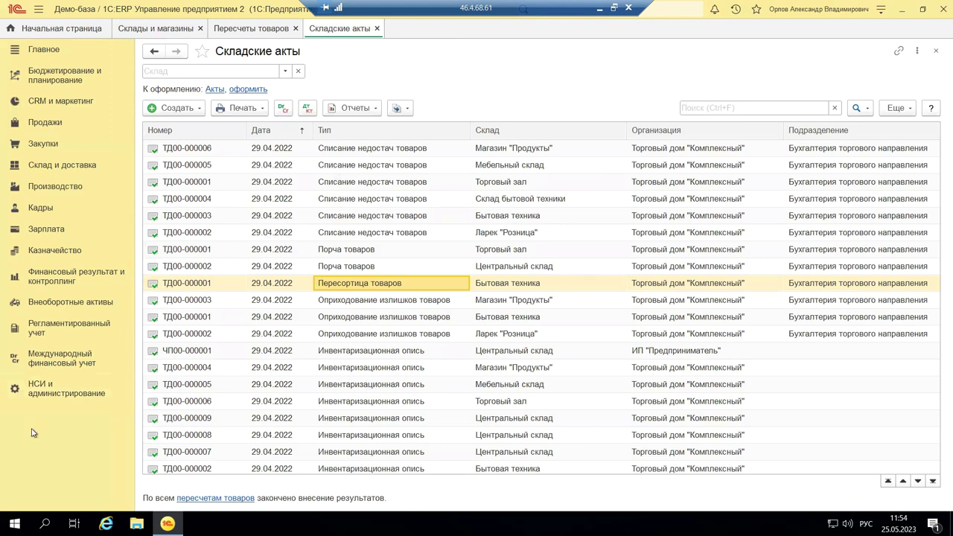
Step: Examine the Розничные склады group in the Склады и магазины directory, then close the directory
{"action": "left_click", "coordinate": [46, 398]}
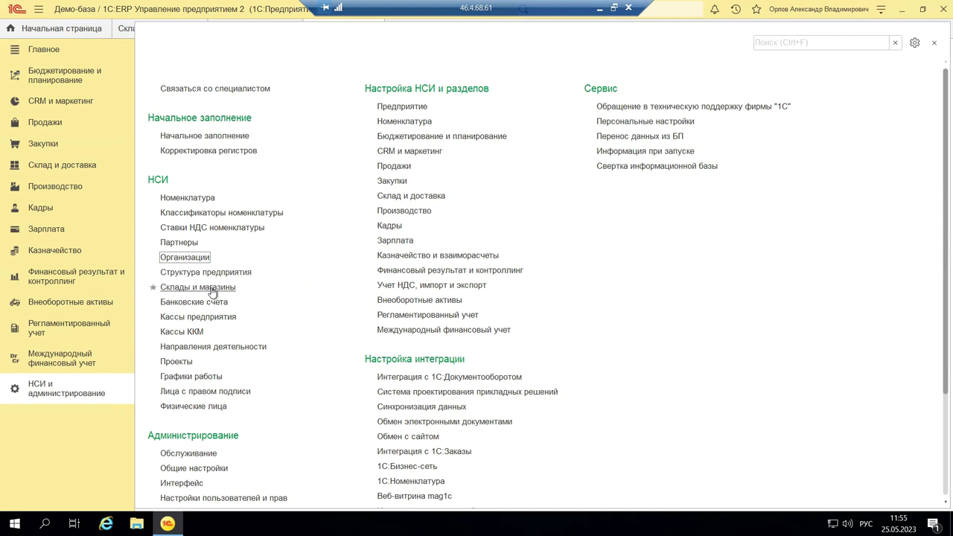
{"action": "left_click", "coordinate": [212, 287]}
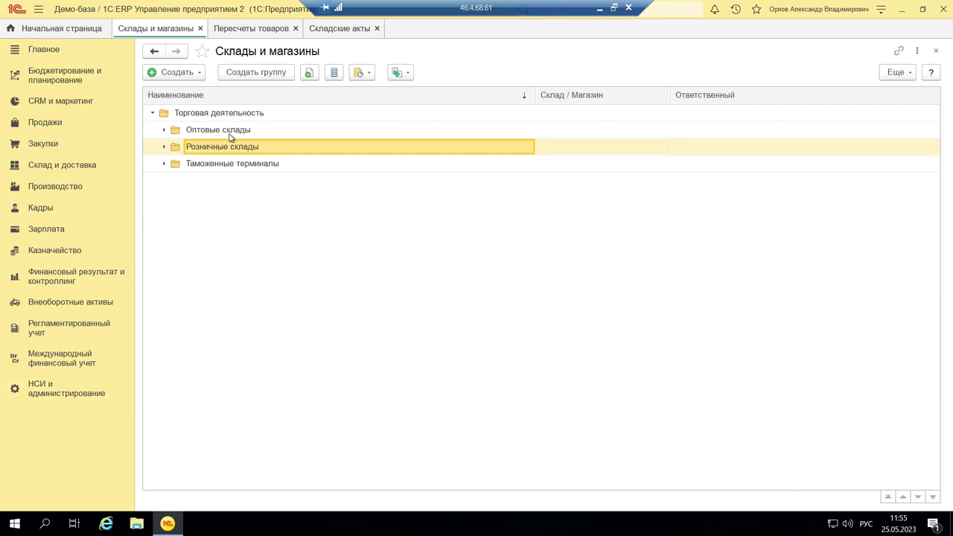
{"action": "left_click", "coordinate": [163, 149]}
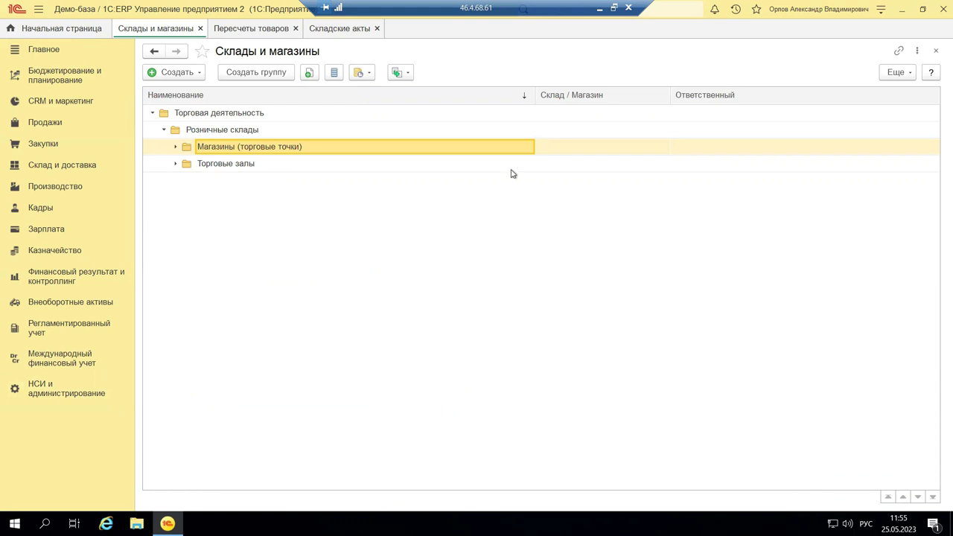
{"action": "left_click", "coordinate": [936, 50]}
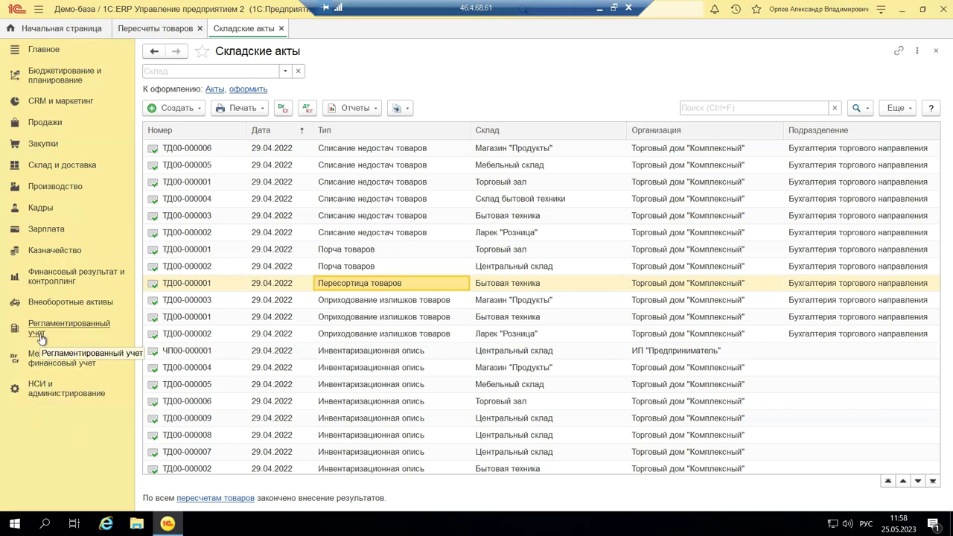
Step: Review the Отчеты по складу page of the Склад и доставка section and return to the БП мое ИП database
{"action": "left_click", "coordinate": [59, 167]}
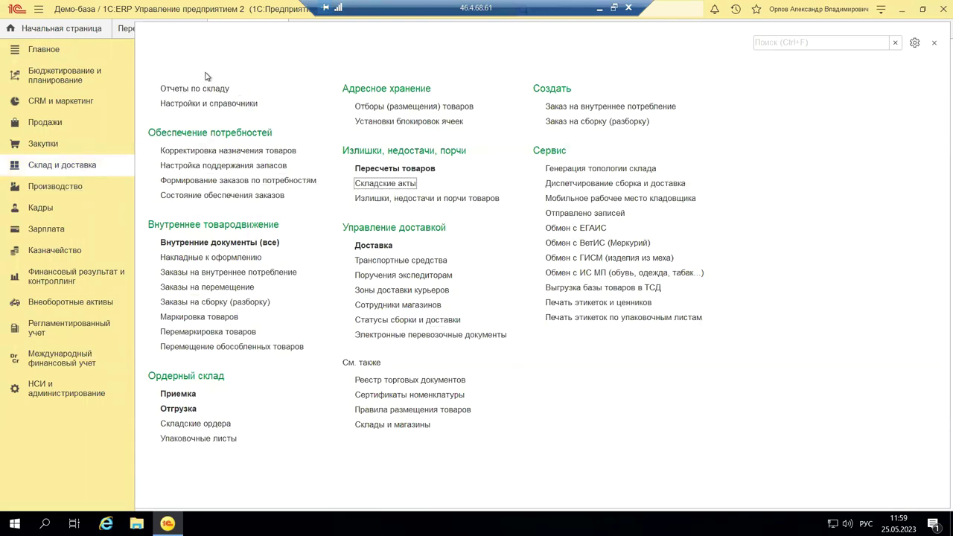
{"action": "left_click", "coordinate": [169, 89]}
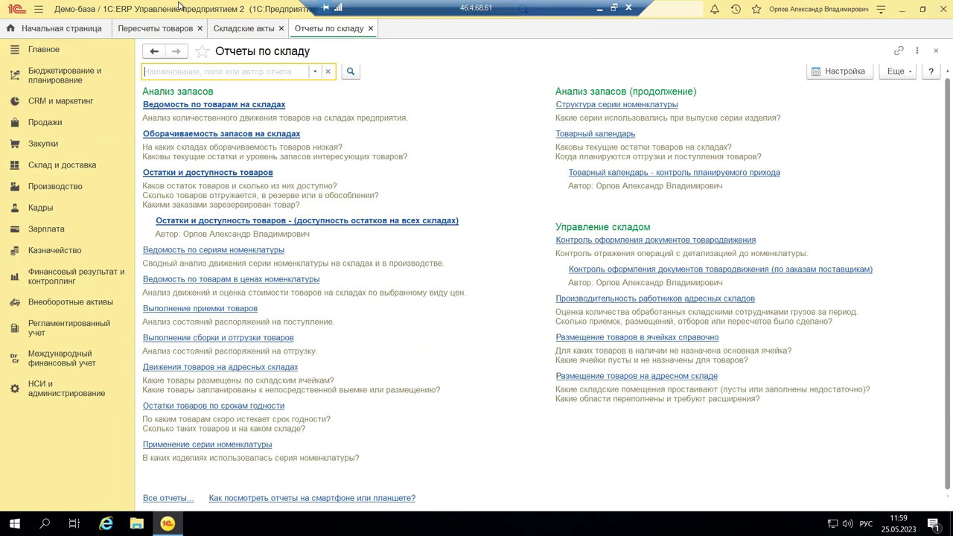
{"action": "left_click", "coordinate": [599, 7]}
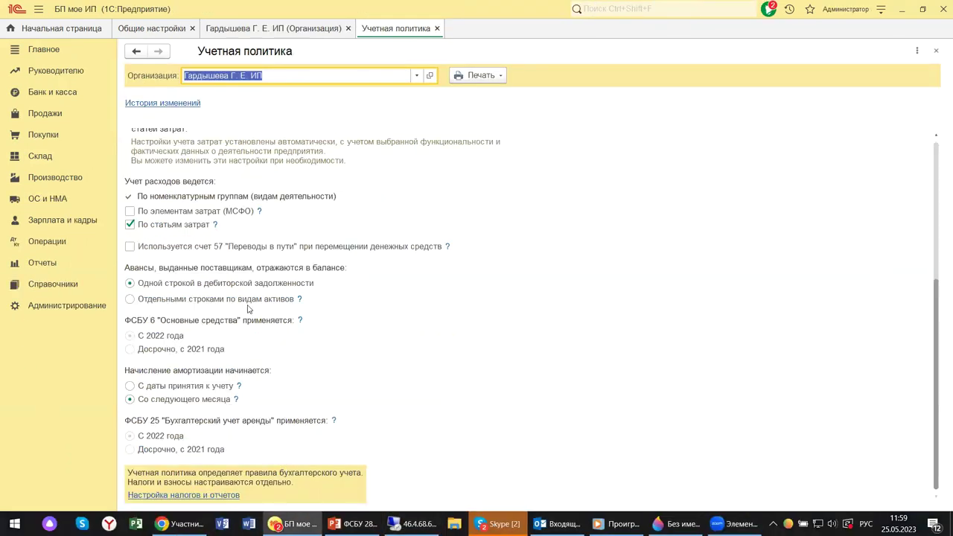
Step: Open the Контроль отрицательных остатков report from the Склад section and close it without generating it
{"action": "left_click", "coordinate": [49, 163]}
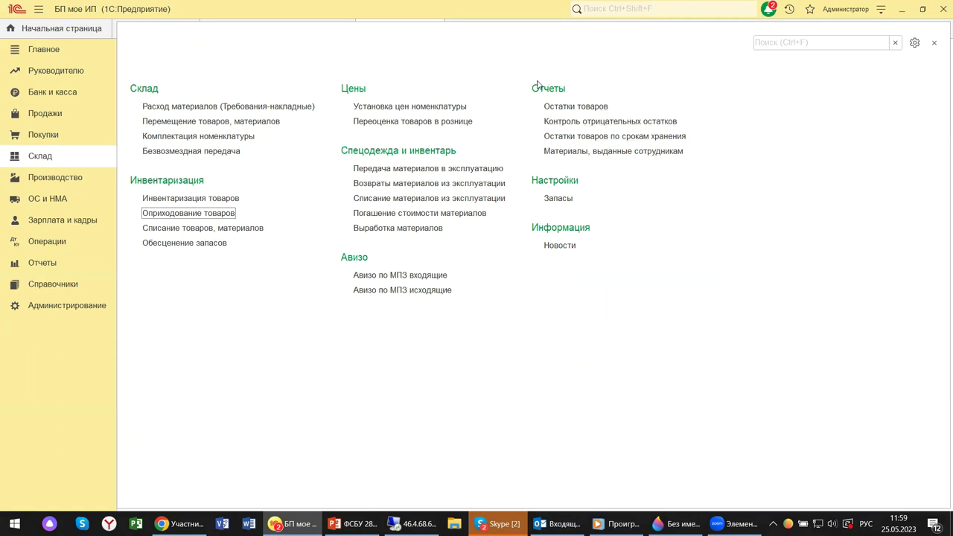
{"action": "left_click", "coordinate": [586, 123]}
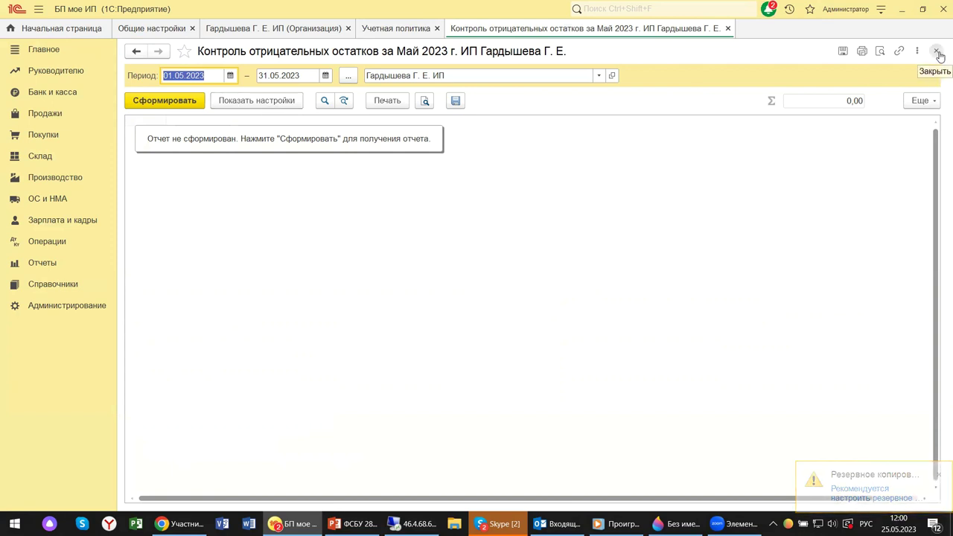
{"action": "left_click", "coordinate": [937, 52]}
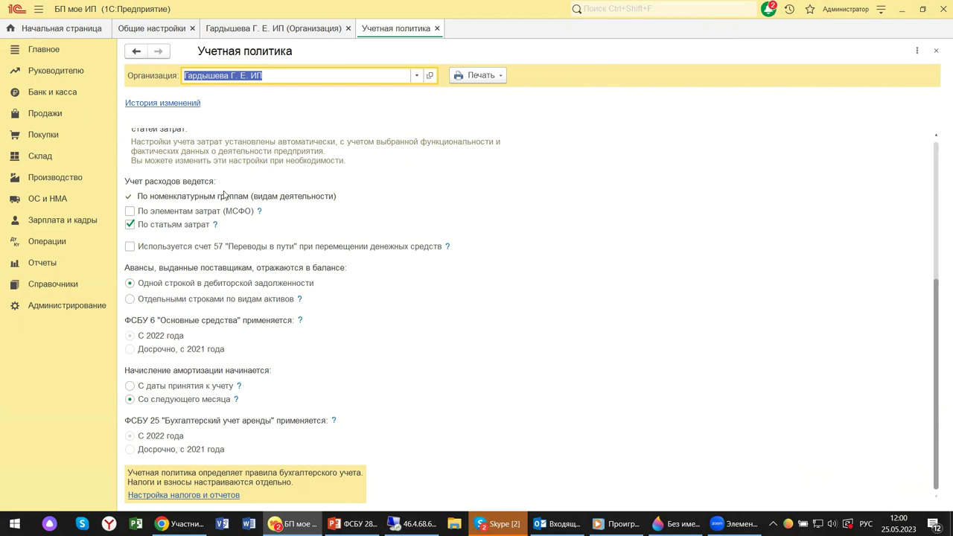
Step: Review the inventory valuation settings in Учетная политика and the commands of the Склад section
{"action": "scroll", "coordinate": [221, 190], "scroll_direction": "up", "scroll_amount": 3}
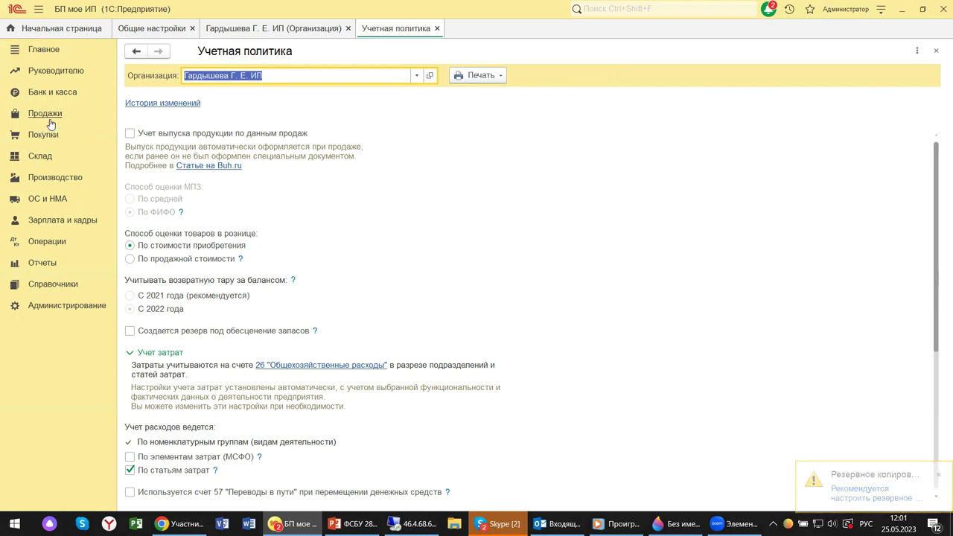
{"action": "left_click", "coordinate": [34, 159]}
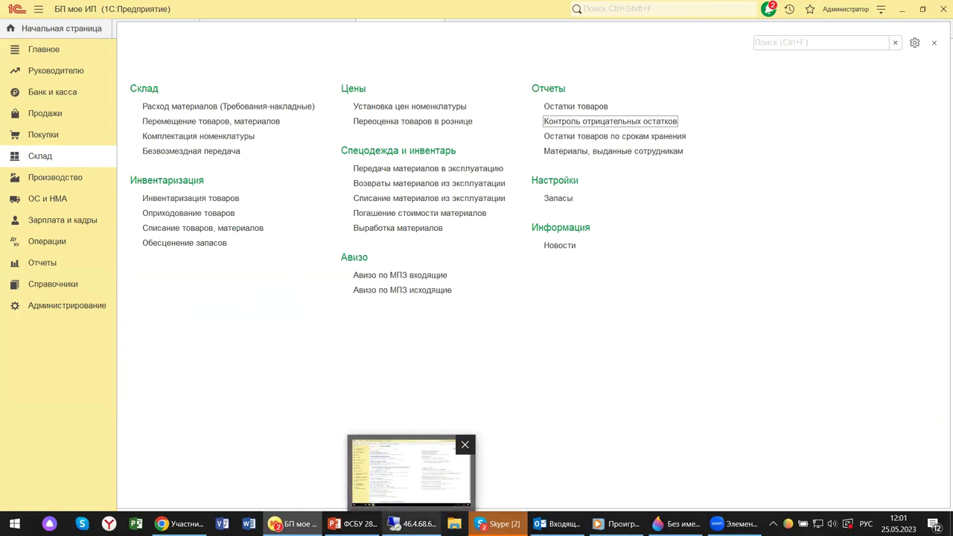
Step: Switch back to the 1C:ERP demo, close Отчеты по складу and review the НСИ и администрирование section
{"action": "left_click", "coordinate": [413, 523]}
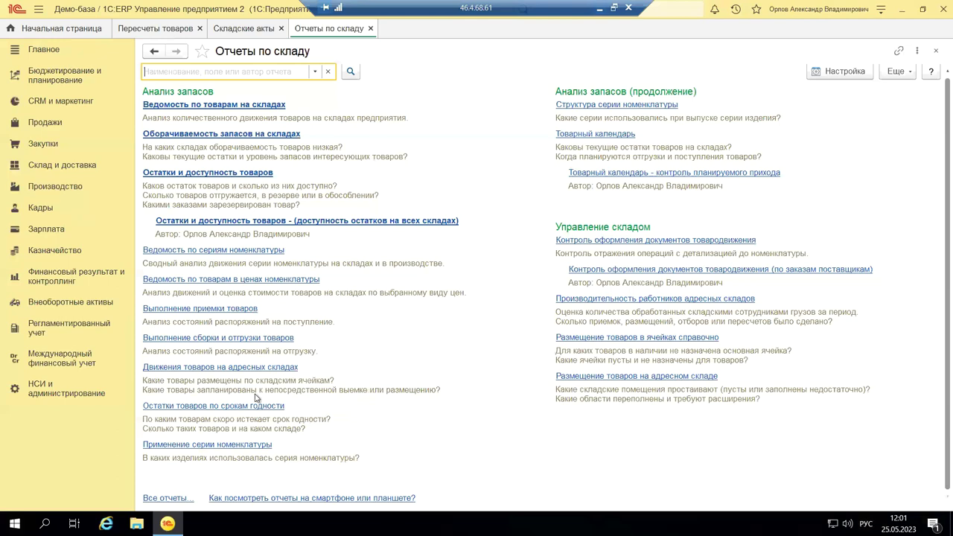
{"action": "left_click", "coordinate": [936, 50]}
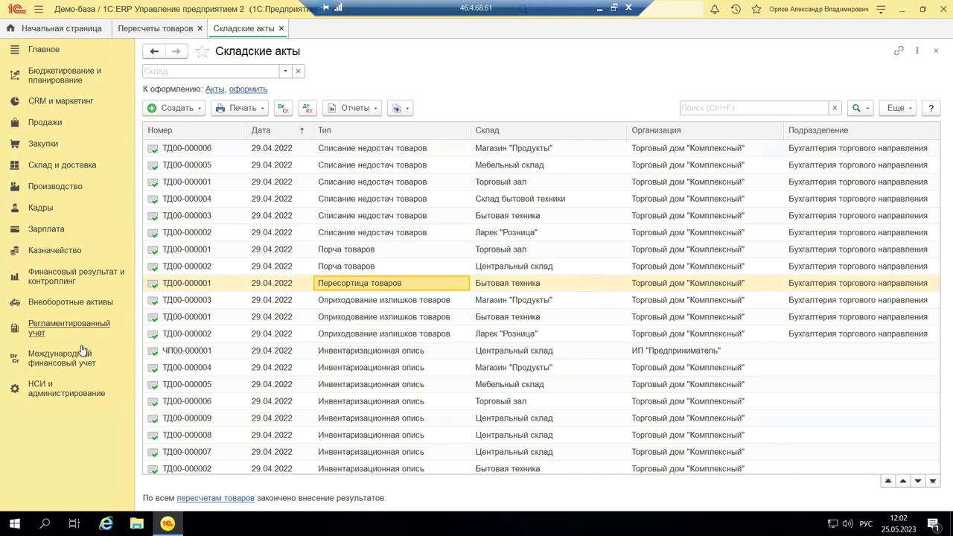
{"action": "left_click", "coordinate": [68, 395]}
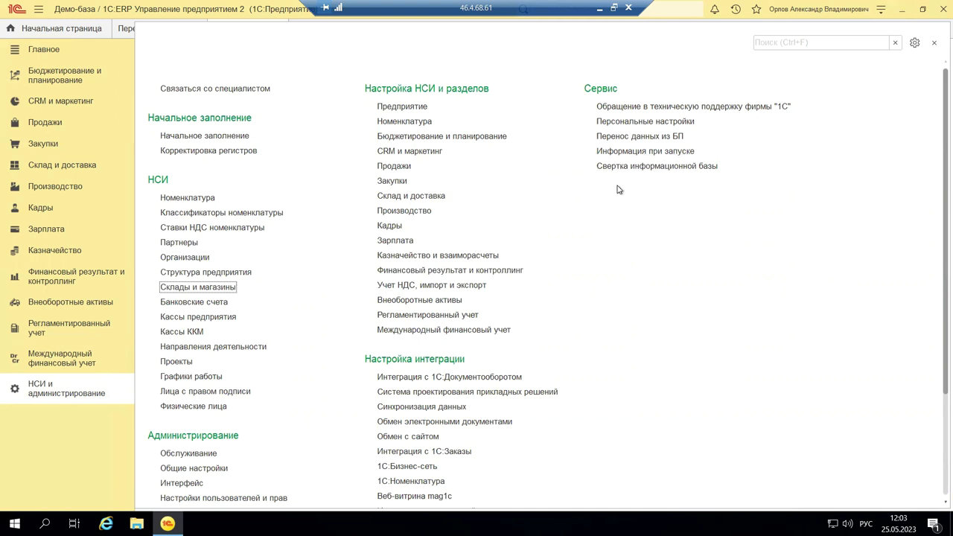
Step: Leave the 1C:ERP demo session and switch to the ФСБУ 28 в 2023 presentation in PowerPoint
{"action": "left_click", "coordinate": [600, 13]}
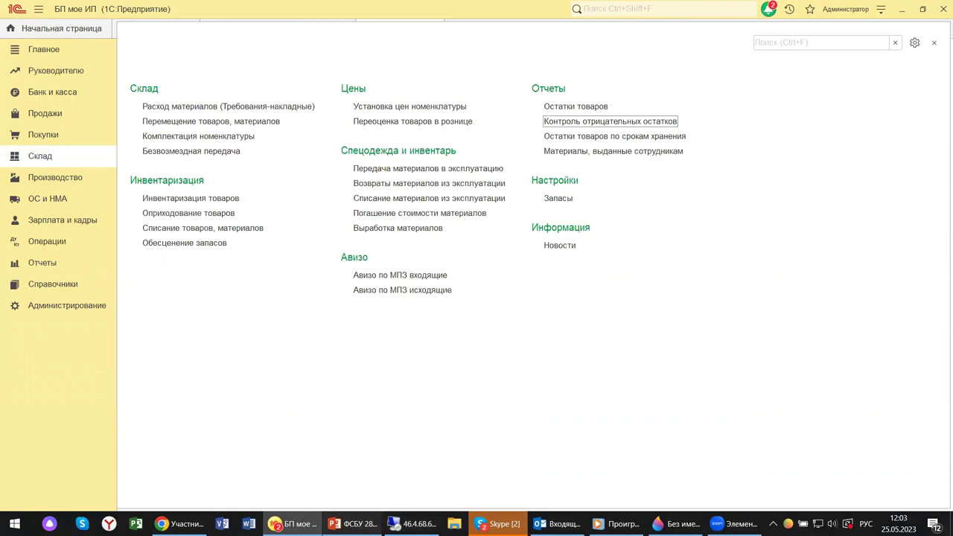
{"action": "left_click", "coordinate": [356, 523]}
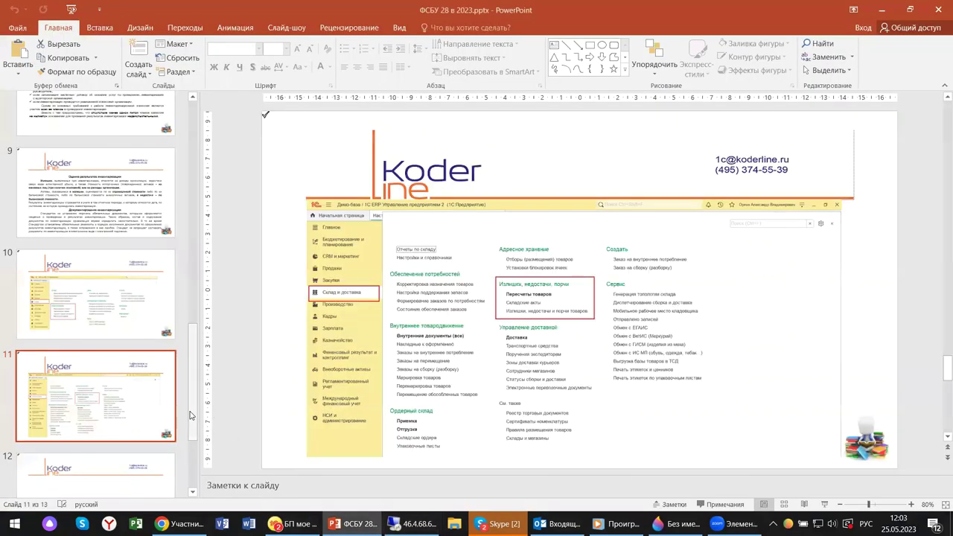